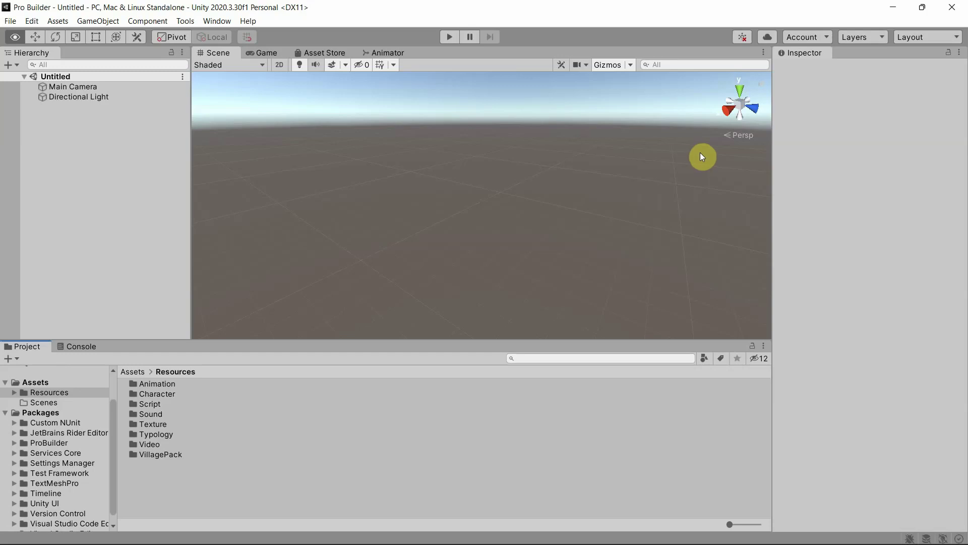
# Add a cube to the scene, activate the Move tool and frame the cube in the Scene view.
pyautogui.click(100, 21)
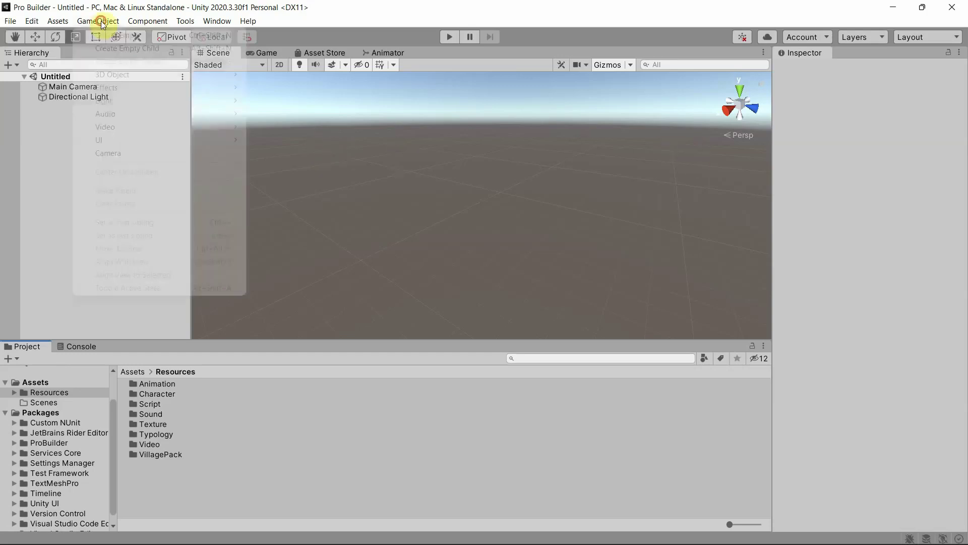
pyautogui.moveTo(125, 81)
pyautogui.click(268, 75)
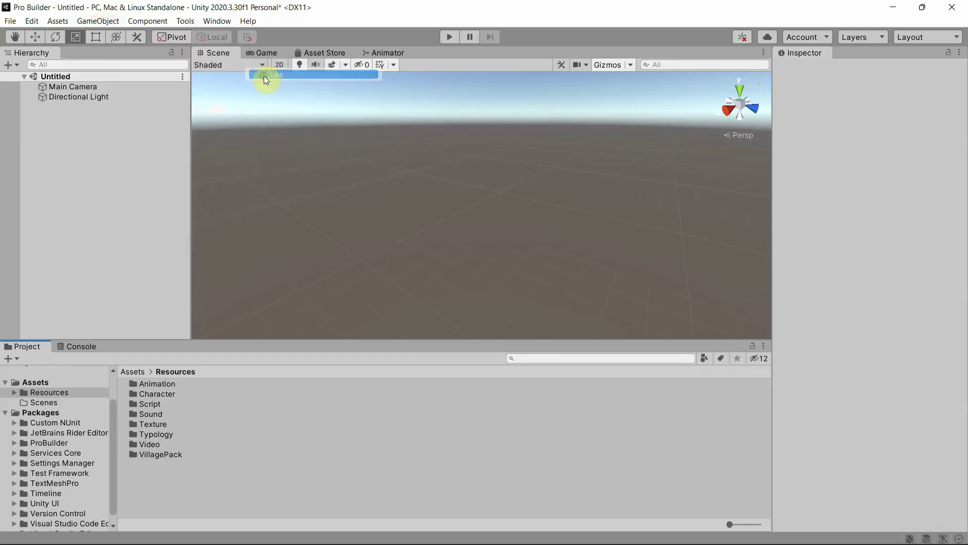
pyautogui.click(34, 37)
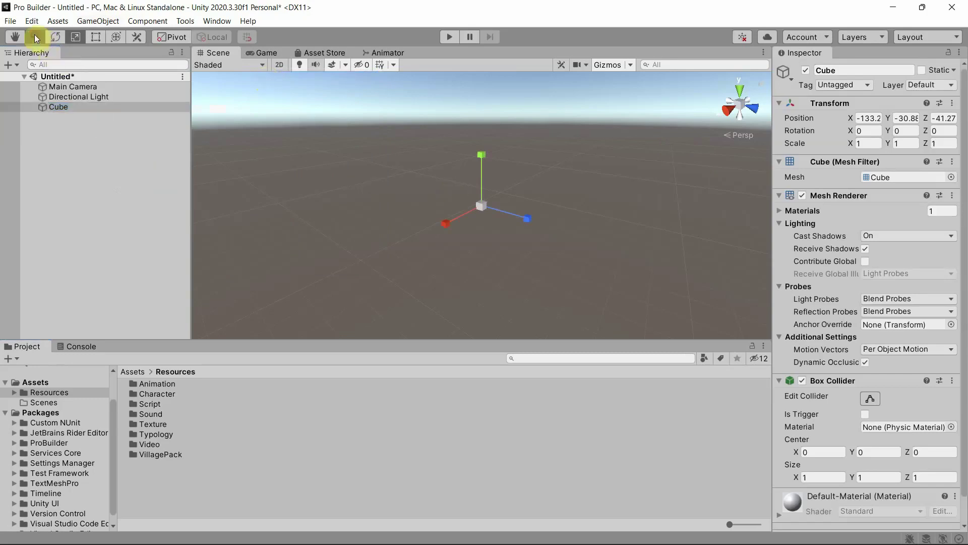
pyautogui.moveTo(345, 177); pyautogui.dragTo(392, 204, button='right')
pyautogui.doubleClick(65, 107)
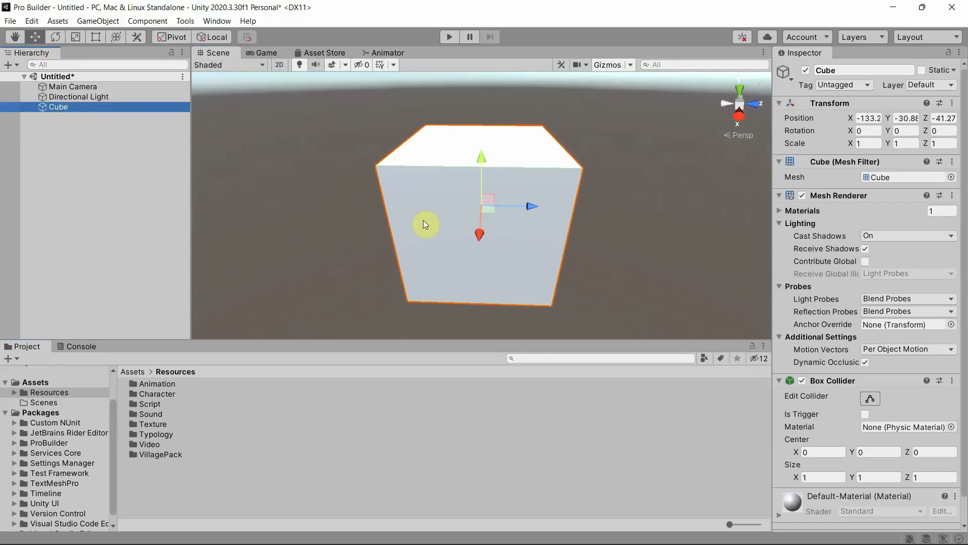
# Delete the cube and add a 3D sphere to the scene in its place.
pyautogui.rightClick(89, 111)
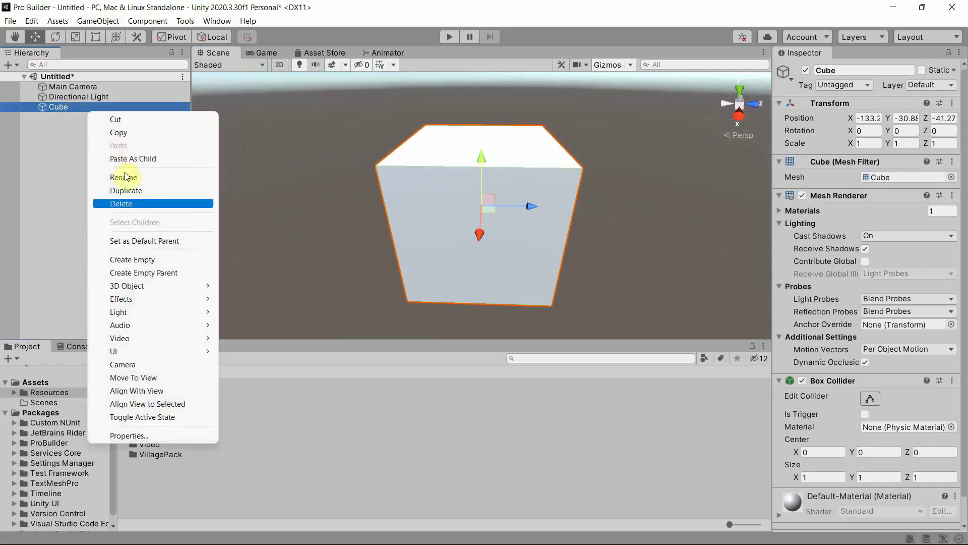
pyautogui.click(136, 201)
pyautogui.click(98, 21)
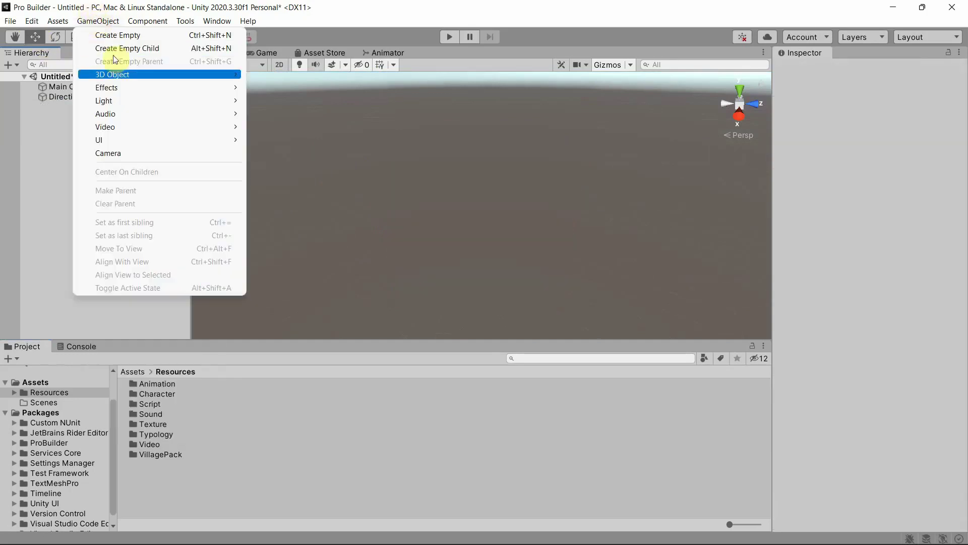
pyautogui.moveTo(124, 76)
pyautogui.click(285, 89)
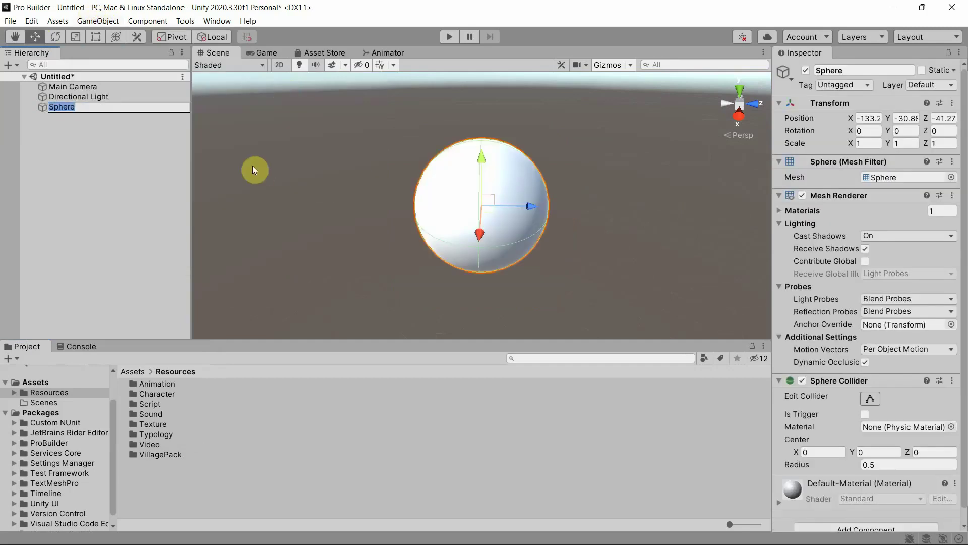
pyautogui.click(315, 156)
# Examine the sphere from different sides and distances by looking around, orbiting, panning and zooming the Scene view.
pyautogui.moveTo(464, 194); pyautogui.dragTo(546, 222, button='right')
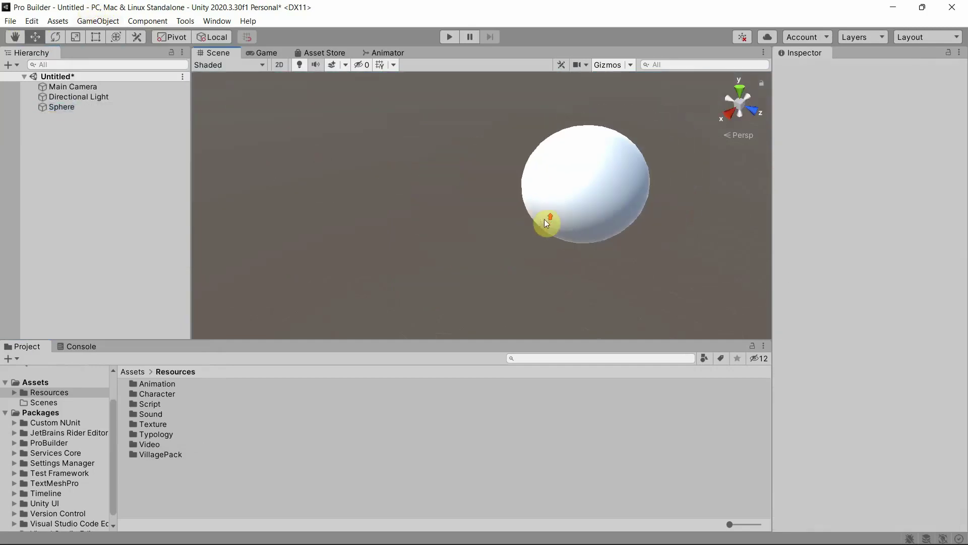
pyautogui.scroll(-5, 546, 221)
pyautogui.moveTo(549, 223); pyautogui.dragTo(523, 230, button='middle')
pyautogui.moveTo(523, 230); pyautogui.dragTo(484, 270, button='right')
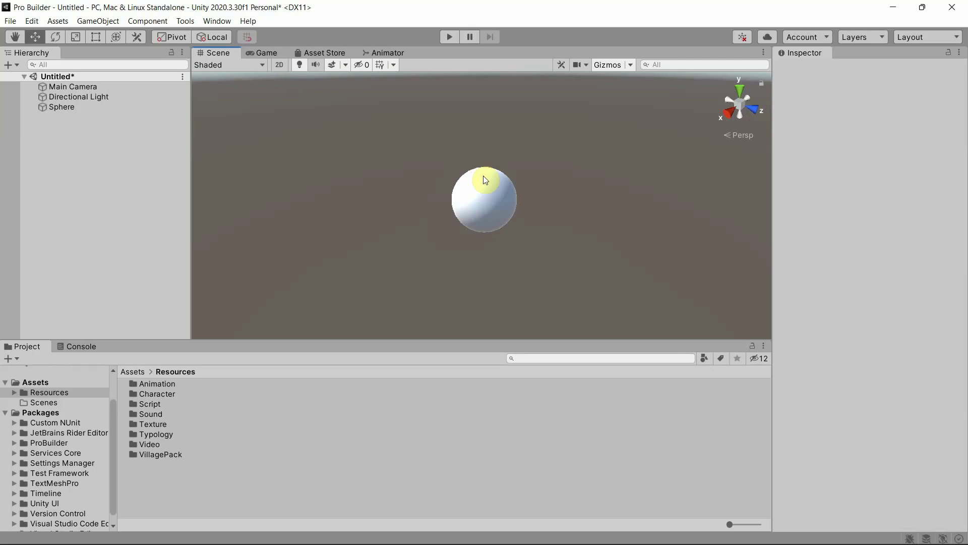
pyautogui.scroll(3, 556, 223)
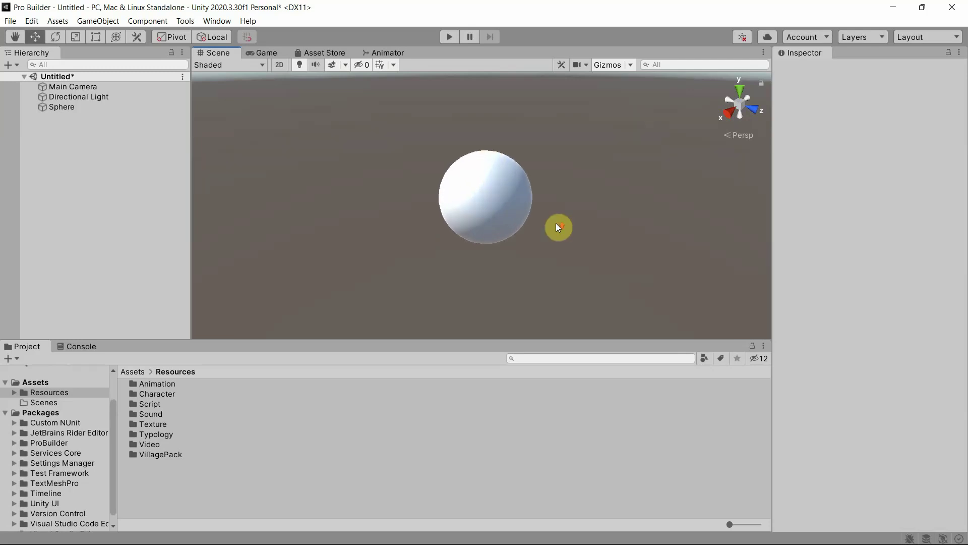
pyautogui.keyDown('alt'); pyautogui.moveTo(556, 223); pyautogui.dragTo(463, 226); pyautogui.keyUp('alt')
pyautogui.scroll(-5, 463, 226)
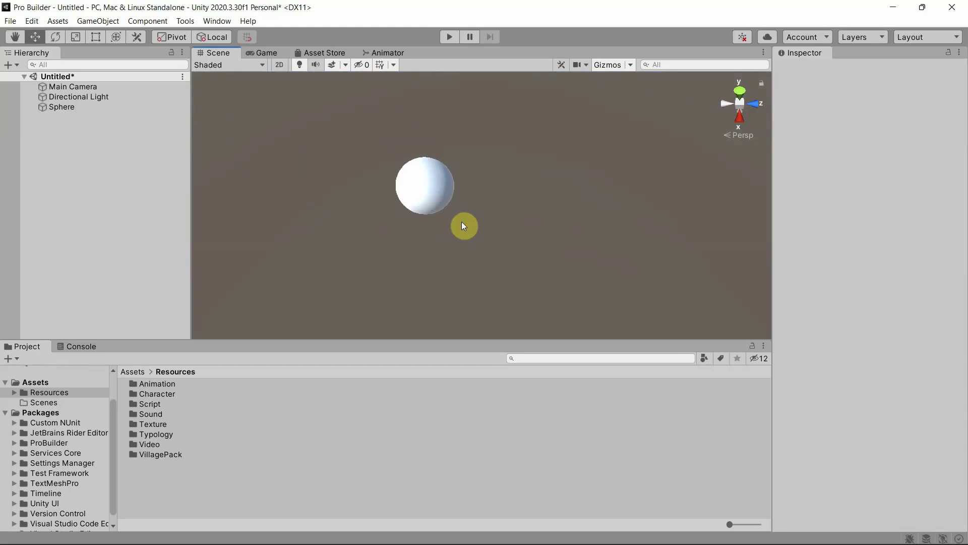
pyautogui.keyDown('alt'); pyautogui.moveTo(603, 255); pyautogui.dragTo(501, 215); pyautogui.keyUp('alt')
pyautogui.moveTo(501, 216); pyautogui.dragTo(525, 180, button='middle')
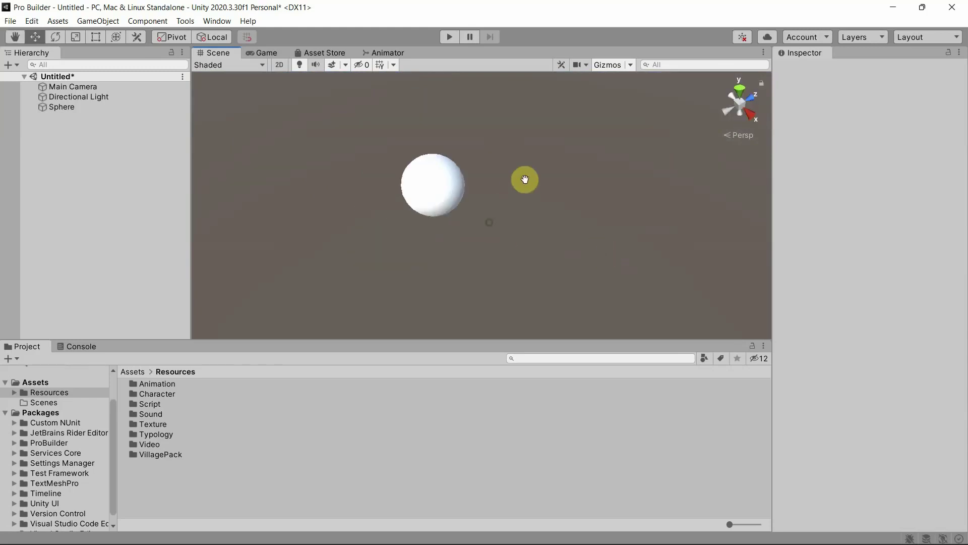
pyautogui.moveTo(519, 187)
pyautogui.keyDown('alt'); pyautogui.mouseDown()
pyautogui.moveTo(503, 251)
pyautogui.moveTo(512, 192)
pyautogui.moveTo(515, 210)
pyautogui.moveTo(519, 200)
pyautogui.mouseUp(); pyautogui.keyUp('alt')
pyautogui.scroll(3, 511, 217)
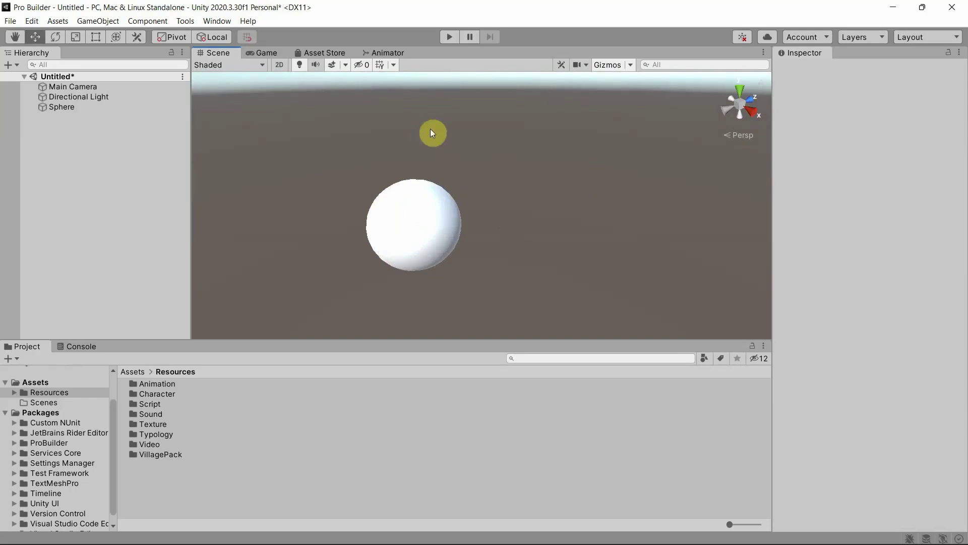
pyautogui.keyDown('alt'); pyautogui.moveTo(432, 132); pyautogui.dragTo(453, 220); pyautogui.keyUp('alt')
pyautogui.moveTo(454, 220); pyautogui.dragTo(457, 218, button='middle')
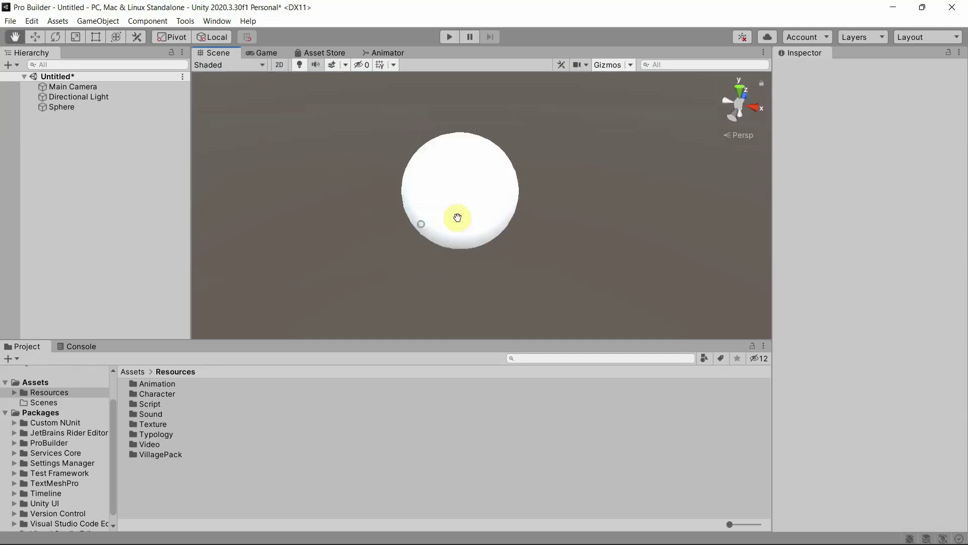
pyautogui.moveTo(458, 217)
pyautogui.keyDown('alt'); pyautogui.mouseDown()
pyautogui.moveTo(530, 216)
pyautogui.moveTo(495, 179)
pyautogui.moveTo(443, 205)
pyautogui.moveTo(498, 210)
pyautogui.mouseUp(); pyautogui.keyUp('alt')
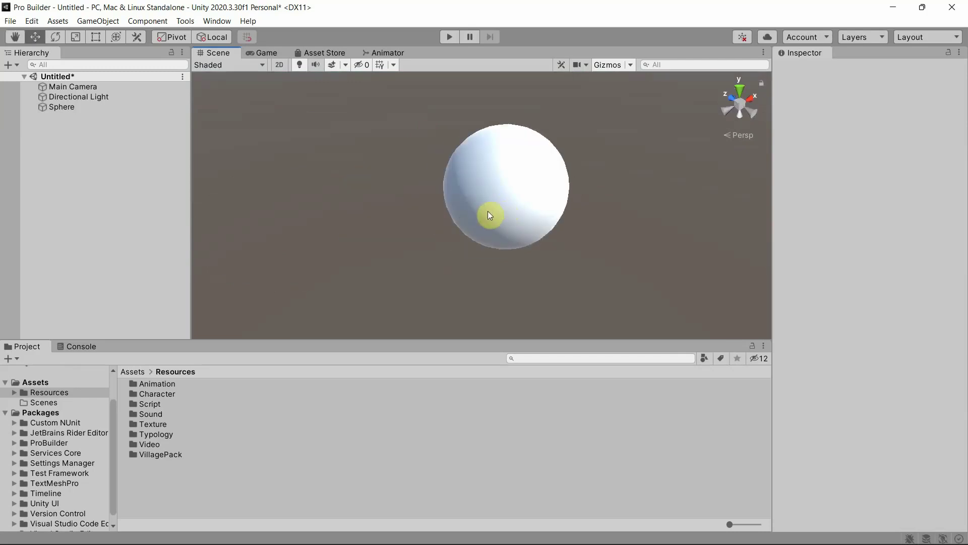
pyautogui.scroll(-1, 485, 214)
pyautogui.scroll(-2, 485, 213)
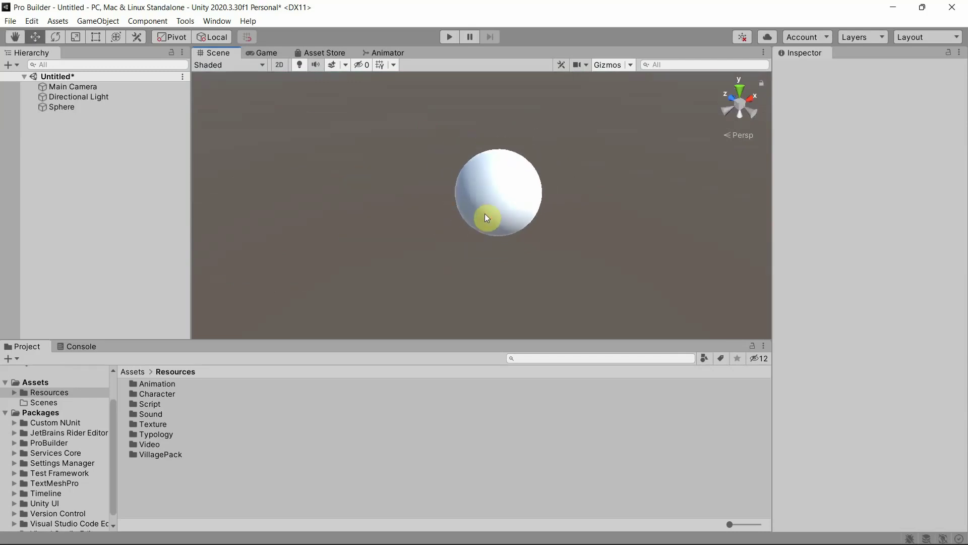
pyautogui.scroll(2, 486, 218)
pyautogui.moveTo(525, 225)
pyautogui.keyDown('alt'); pyautogui.mouseDown()
pyautogui.moveTo(482, 231)
pyautogui.moveTo(543, 214)
pyautogui.moveTo(519, 245)
pyautogui.moveTo(448, 232)
pyautogui.moveTo(450, 207)
pyautogui.moveTo(424, 230)
pyautogui.mouseUp(); pyautogui.keyUp('alt')
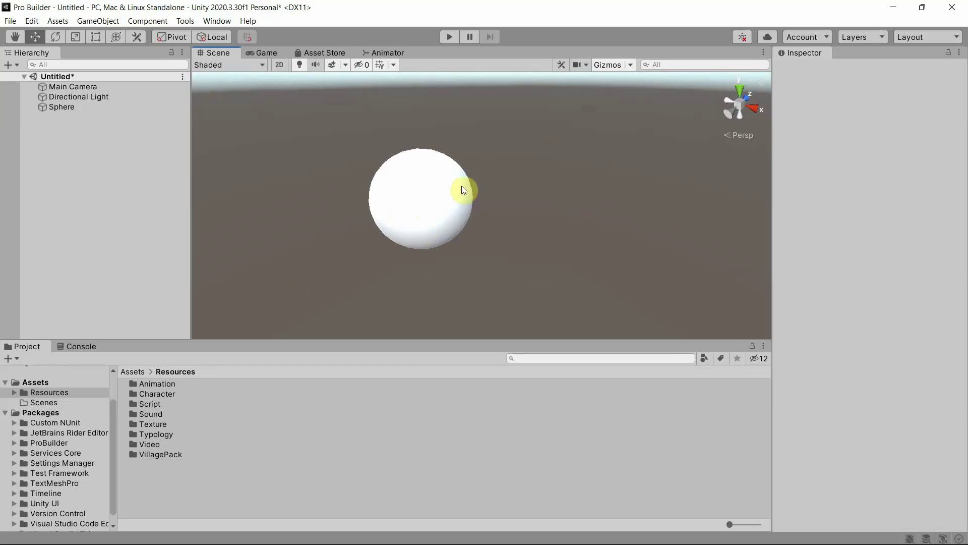
# Select the sphere, try the Hand and Move tools while looking around it, and frame it in the view.
pyautogui.click(424, 199)
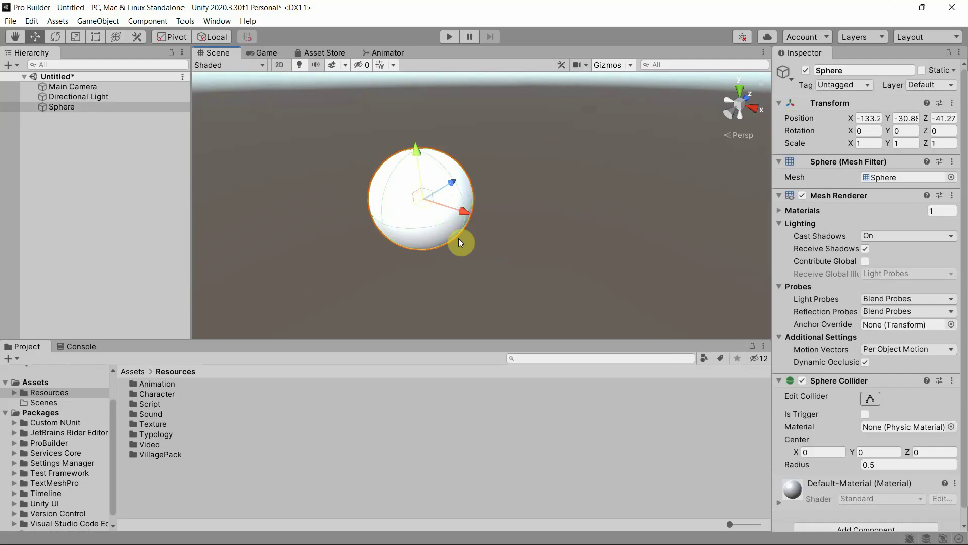
pyautogui.scroll(5, 501, 237)
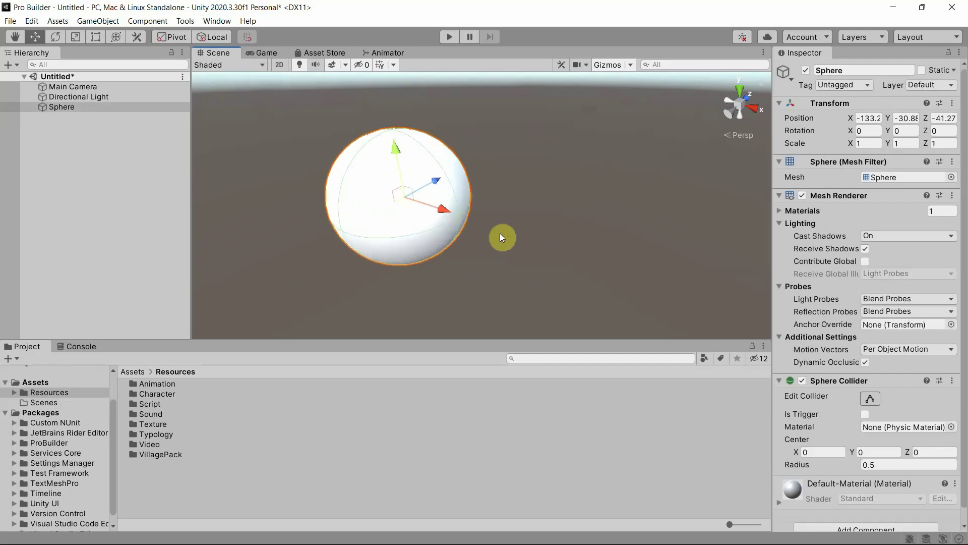
pyautogui.press('q')
pyautogui.press('w')
pyautogui.moveTo(578, 222)
pyautogui.mouseDown(button='right')
pyautogui.moveTo(514, 205)
pyautogui.moveTo(563, 215)
pyautogui.mouseUp(button='right')
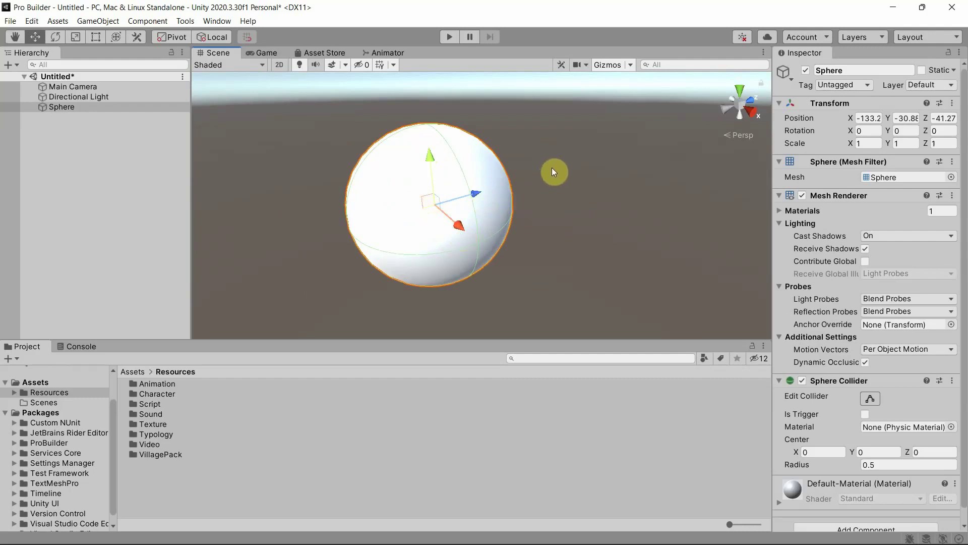
pyautogui.moveTo(548, 149); pyautogui.dragTo(574, 209, button='middle')
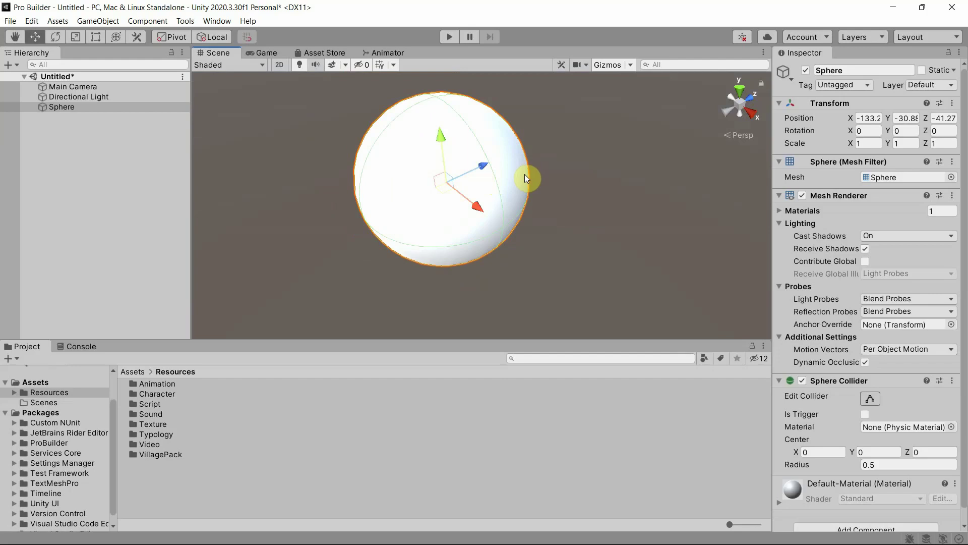
pyautogui.moveTo(524, 174); pyautogui.dragTo(576, 153, button='right')
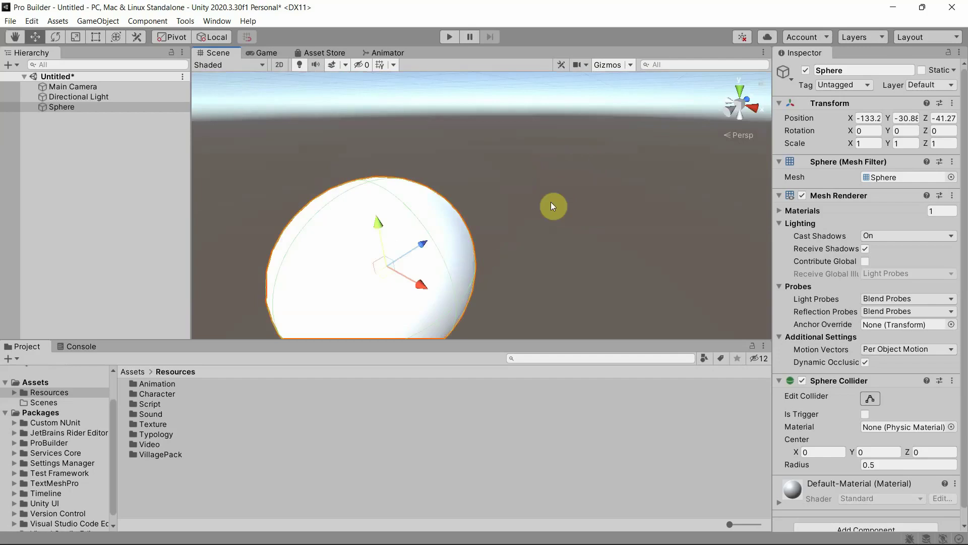
pyautogui.press('f')
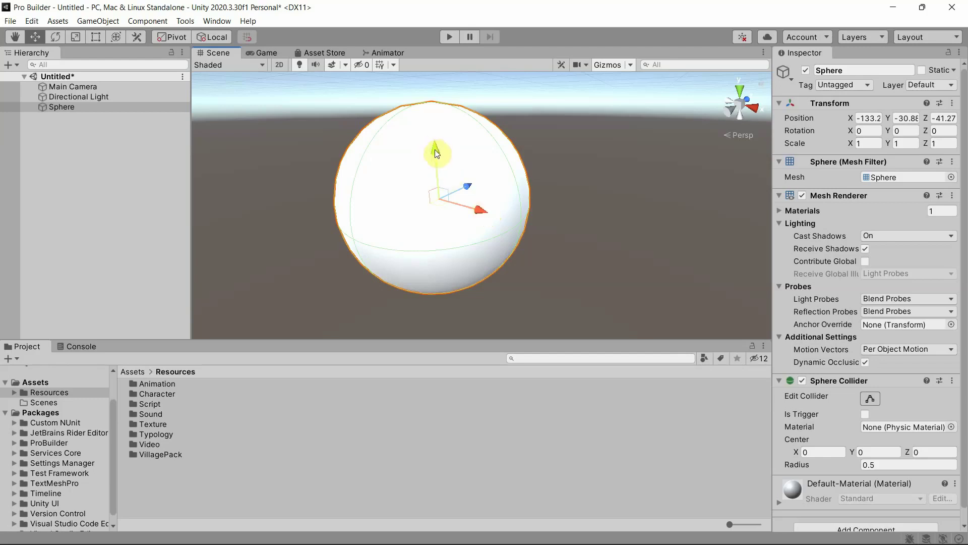
# Inspect the selected sphere and its move gizmo from several angles, ending with a front view along the Z axis.
pyautogui.moveTo(494, 174); pyautogui.dragTo(536, 209, button='middle')
pyautogui.scroll(2, 536, 210)
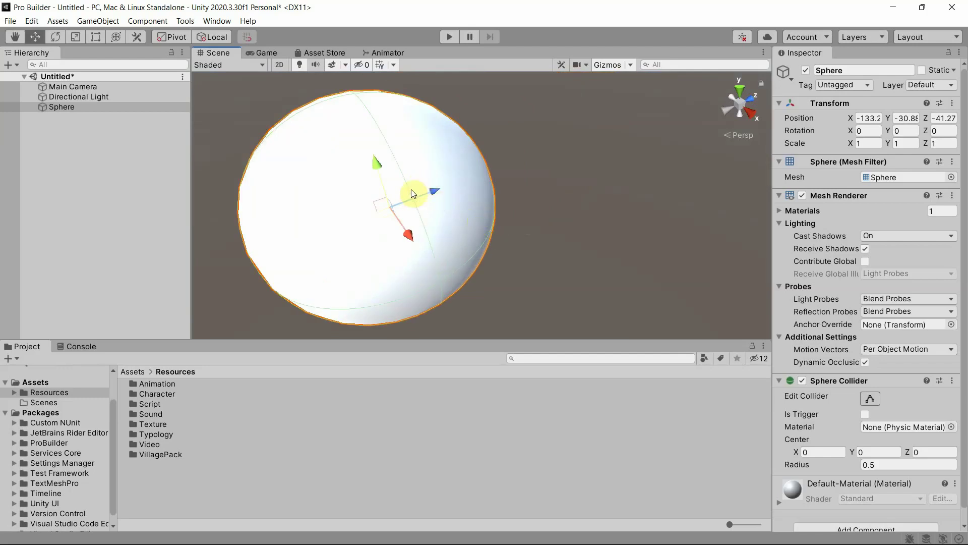
pyautogui.keyDown('alt'); pyautogui.moveTo(435, 205); pyautogui.dragTo(507, 198); pyautogui.keyUp('alt')
pyautogui.scroll(3, 530, 190)
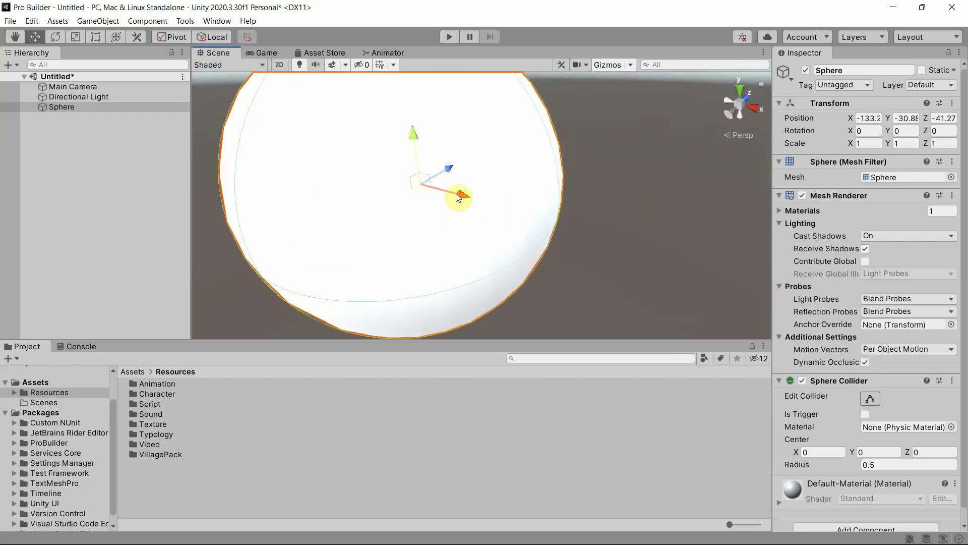
pyautogui.keyDown('alt'); pyautogui.moveTo(455, 199); pyautogui.dragTo(570, 216); pyautogui.keyUp('alt')
pyautogui.scroll(-5, 494, 201)
pyautogui.moveTo(576, 217); pyautogui.dragTo(579, 201, button='middle')
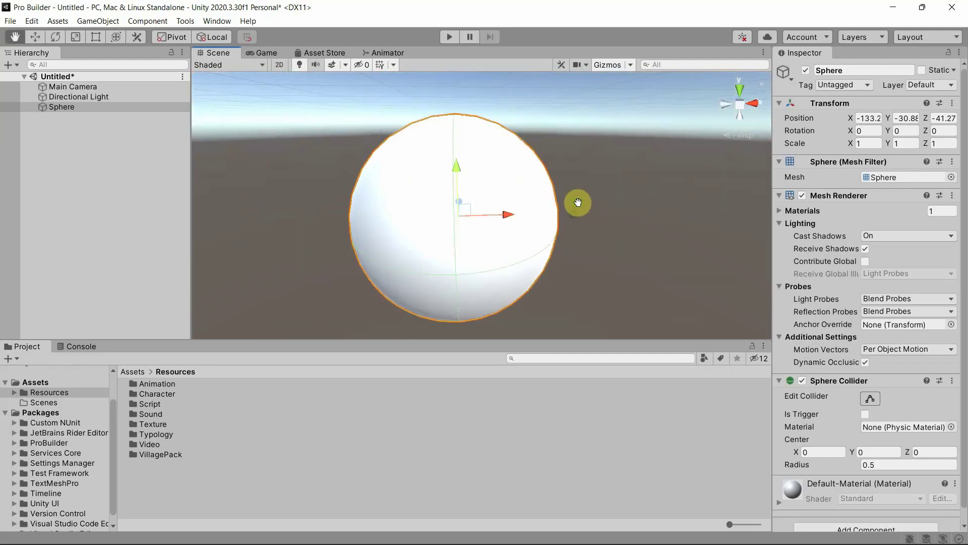
pyautogui.keyDown('alt'); pyautogui.moveTo(615, 224); pyautogui.dragTo(526, 238); pyautogui.keyUp('alt')
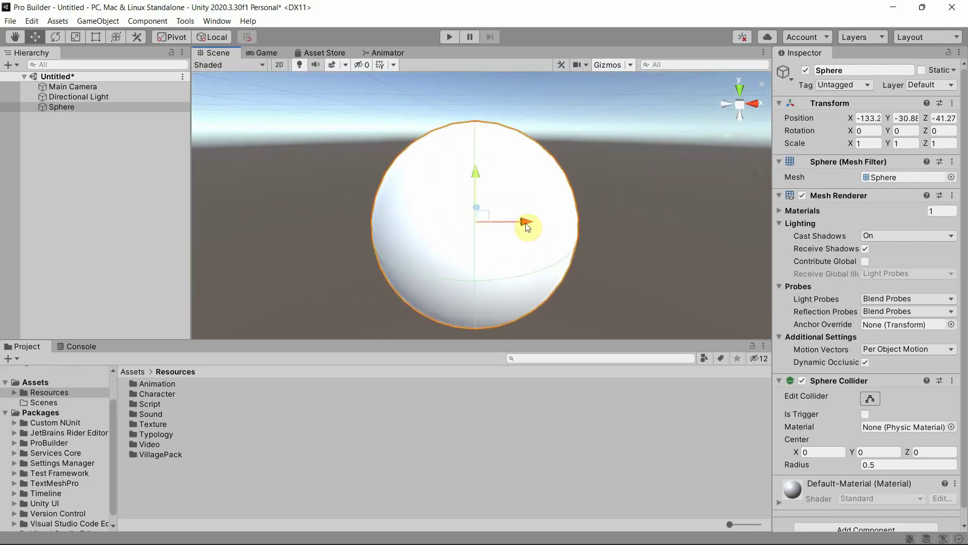
# Move the sphere along its X, Y and Z axes to about X -133.5, Y -31.16, Z -40.4.
pyautogui.moveTo(524, 220); pyautogui.dragTo(504, 229)
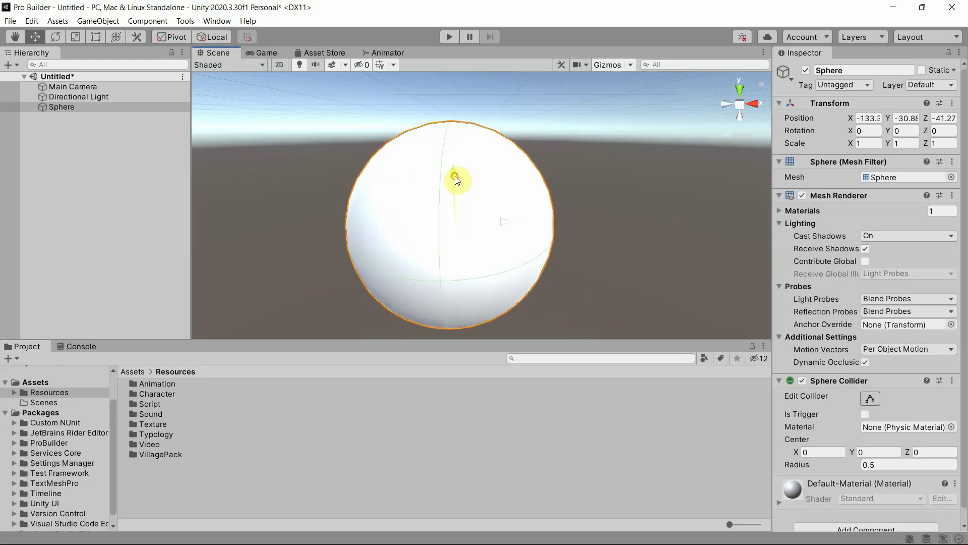
pyautogui.moveTo(455, 177); pyautogui.dragTo(445, 257)
pyautogui.moveTo(437, 210)
pyautogui.mouseDown()
pyautogui.moveTo(437, 181)
pyautogui.moveTo(462, 198)
pyautogui.moveTo(479, 160)
pyautogui.moveTo(468, 159)
pyautogui.moveTo(455, 183)
pyautogui.moveTo(523, 183)
pyautogui.moveTo(501, 211)
pyautogui.moveTo(492, 199)
pyautogui.moveTo(475, 226)
pyautogui.mouseUp()
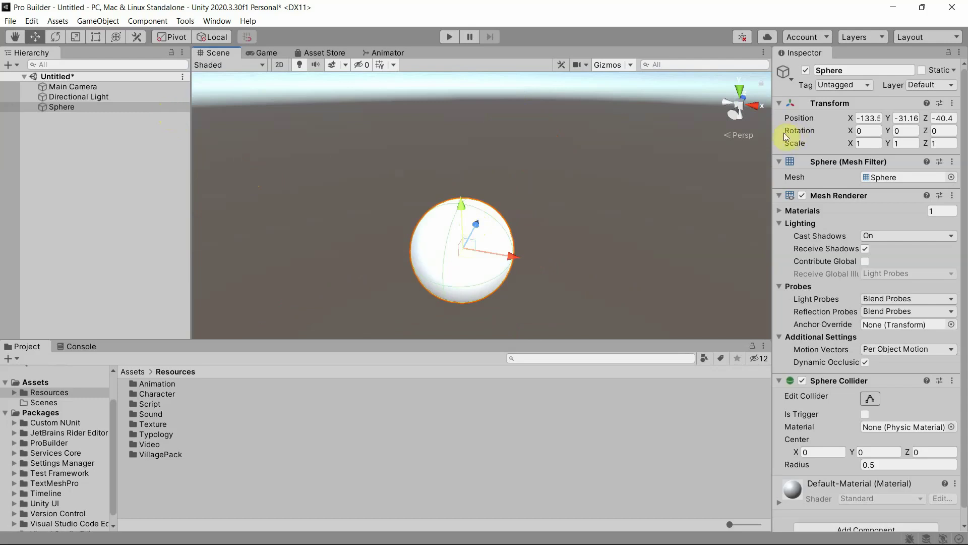
# Reset the sphere's Transform to the origin and frame the sphere in the Scene view.
pyautogui.click(952, 104)
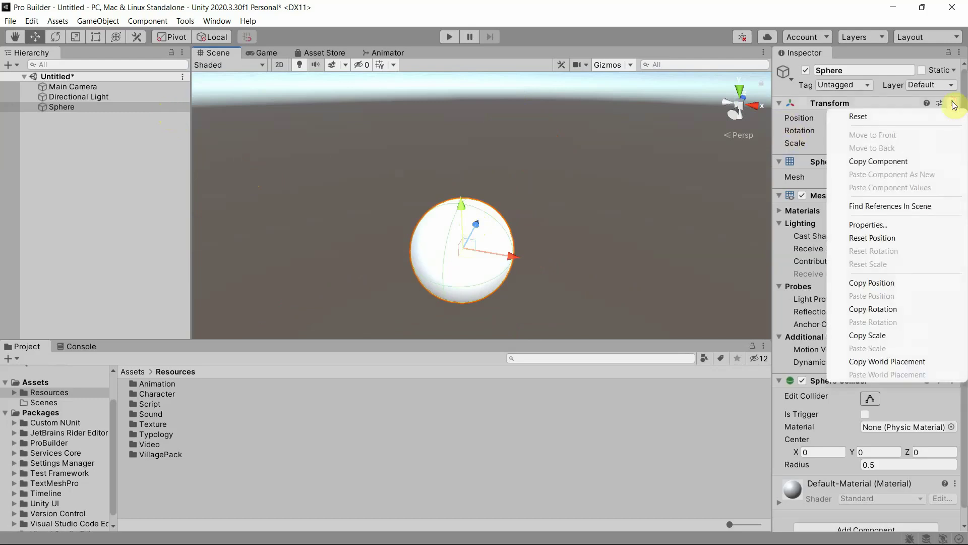
pyautogui.click(903, 116)
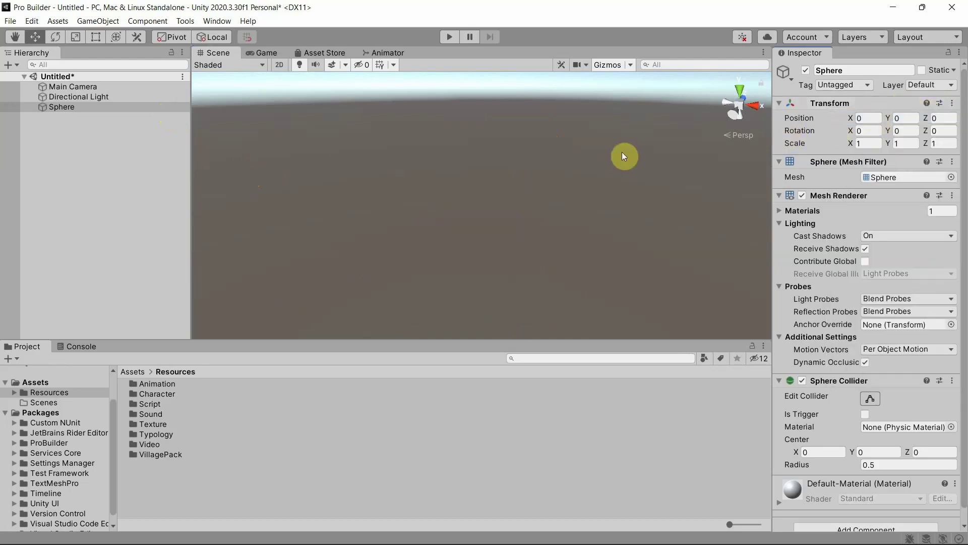
pyautogui.doubleClick(89, 107)
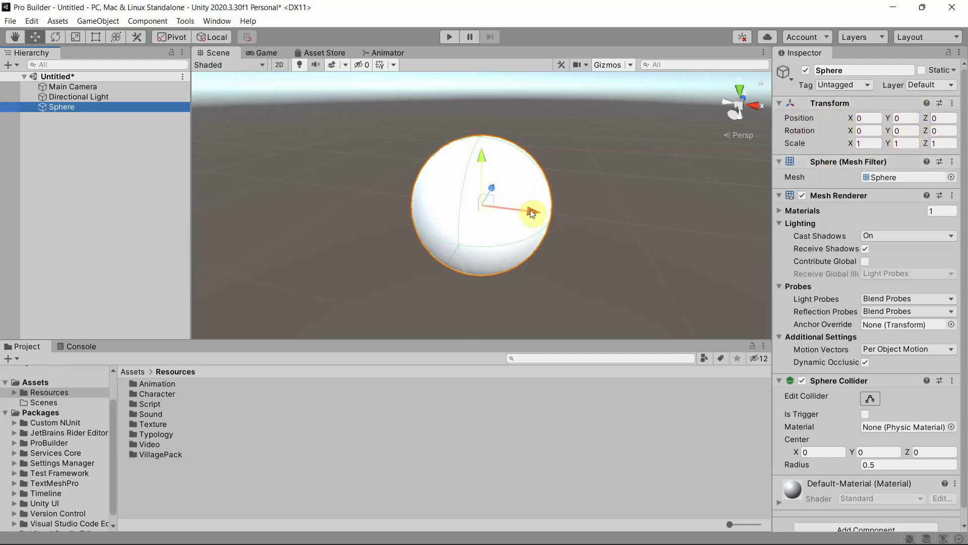
# Move the sphere with its axis handles to about X -0.018, Y -0.035, Z 2.83.
pyautogui.moveTo(528, 212); pyautogui.dragTo(609, 225)
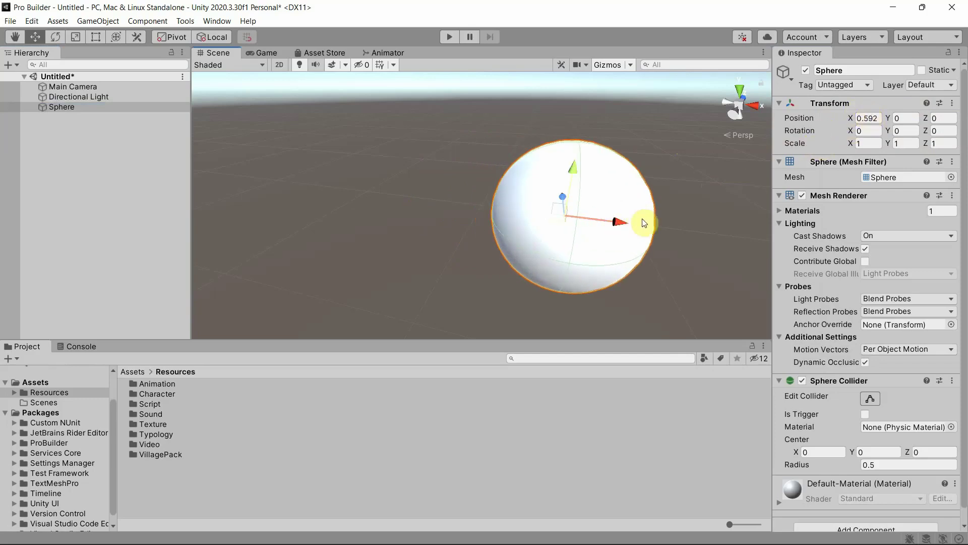
pyautogui.moveTo(629, 222); pyautogui.dragTo(588, 222)
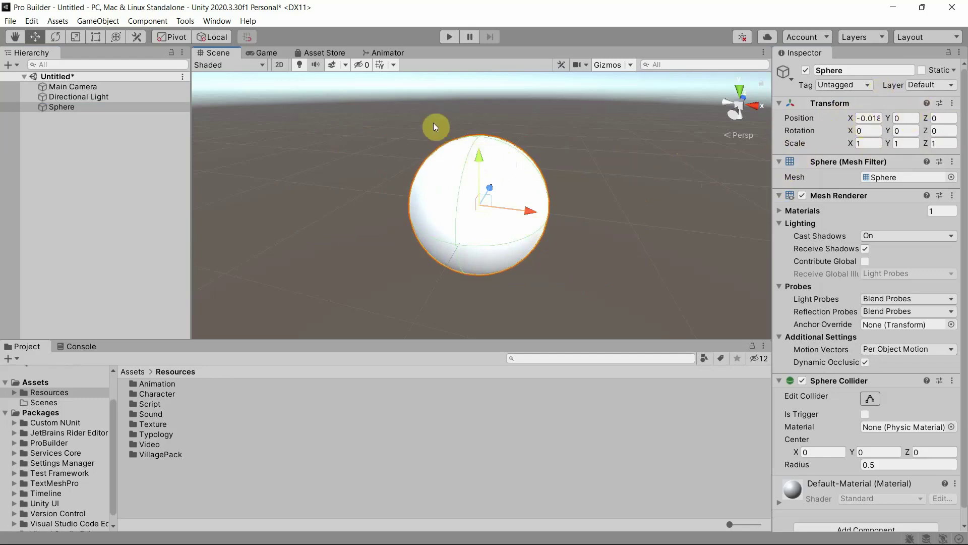
pyautogui.moveTo(479, 155); pyautogui.dragTo(761, 148)
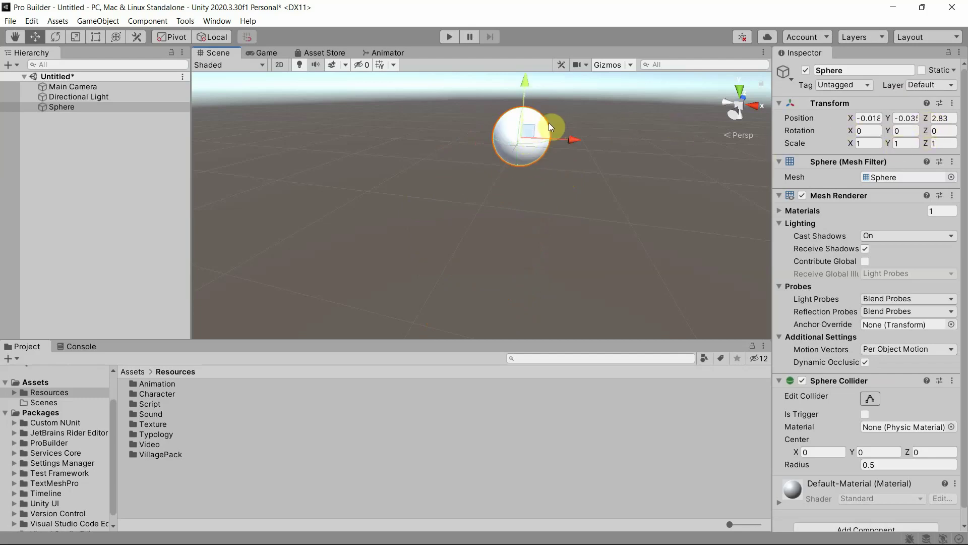
# Move the sphere with its axis handles to about Y 0.201, Z 0.354.
pyautogui.keyDown('alt'); pyautogui.moveTo(588, 140); pyautogui.dragTo(577, 170); pyautogui.keyUp('alt')
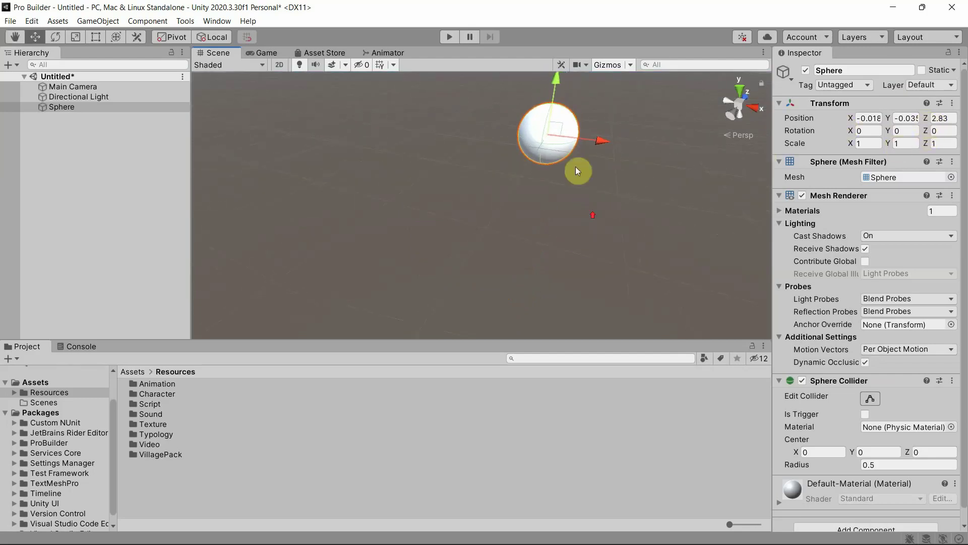
pyautogui.moveTo(560, 128); pyautogui.dragTo(450, 274)
pyautogui.scroll(-4, 633, 183)
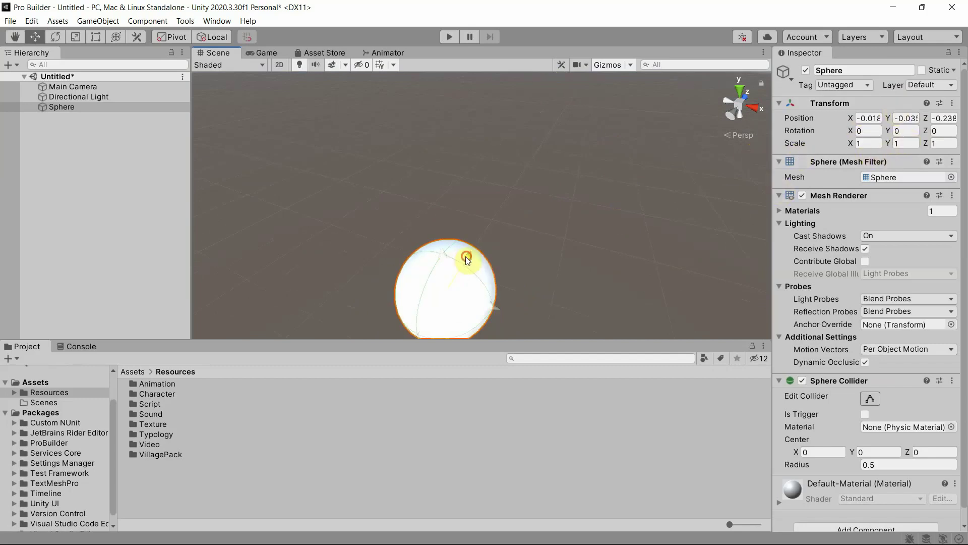
pyautogui.moveTo(467, 255); pyautogui.dragTo(425, 241)
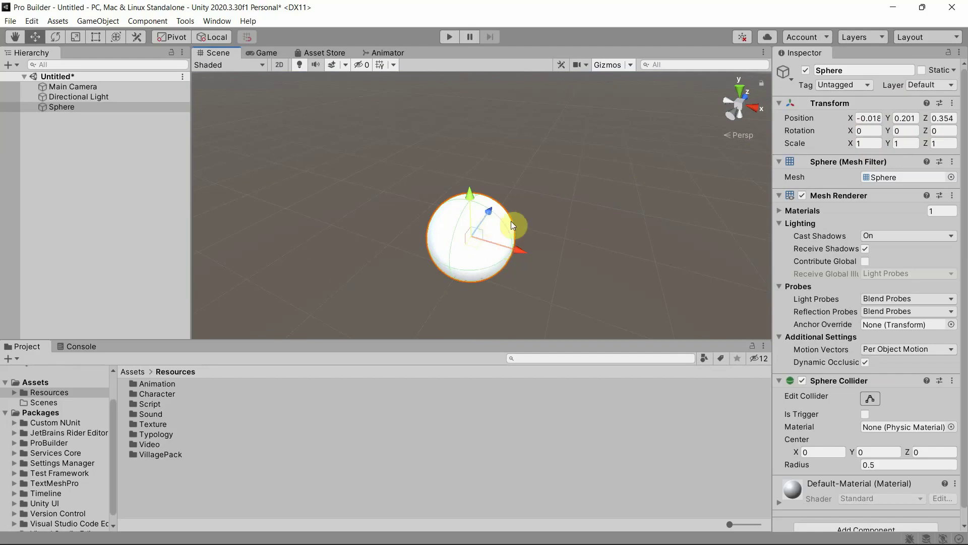
pyautogui.click(33, 22)
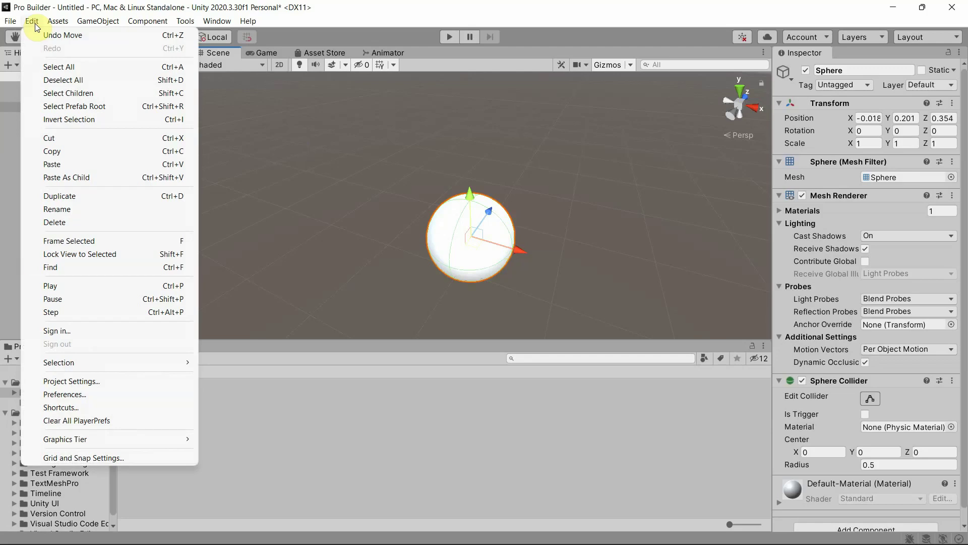
pyautogui.click(123, 396)
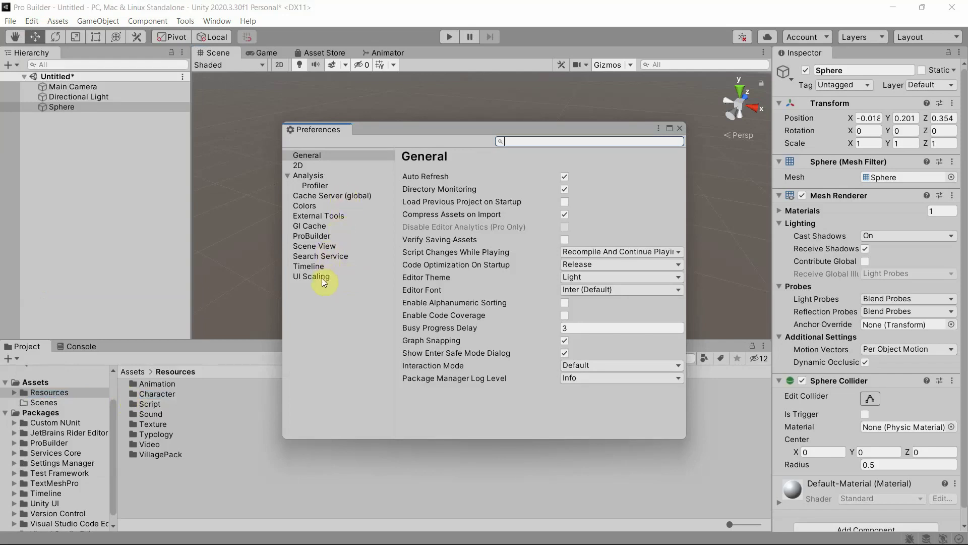
pyautogui.click(680, 129)
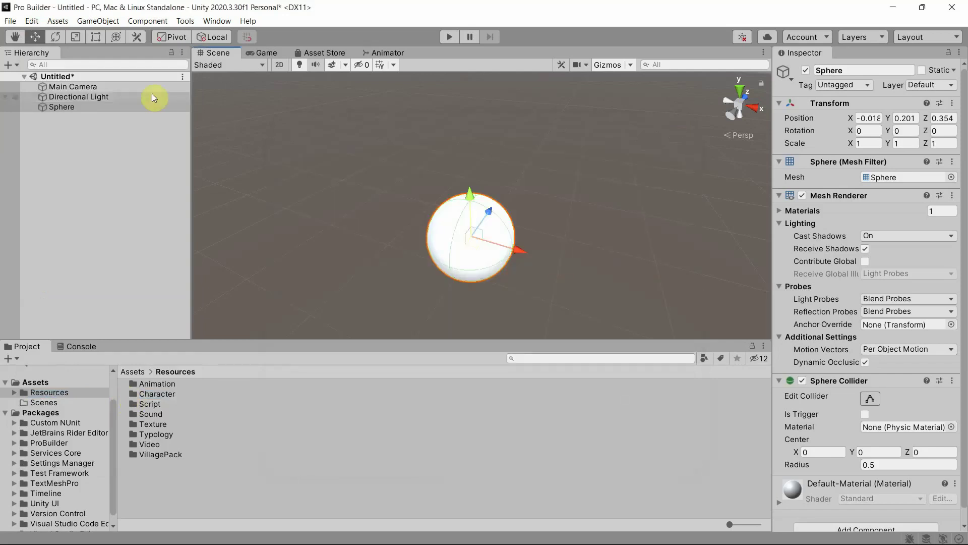
# Open the Input Manager in the Project Settings and expand the first Horizontal axis.
pyautogui.click(32, 22)
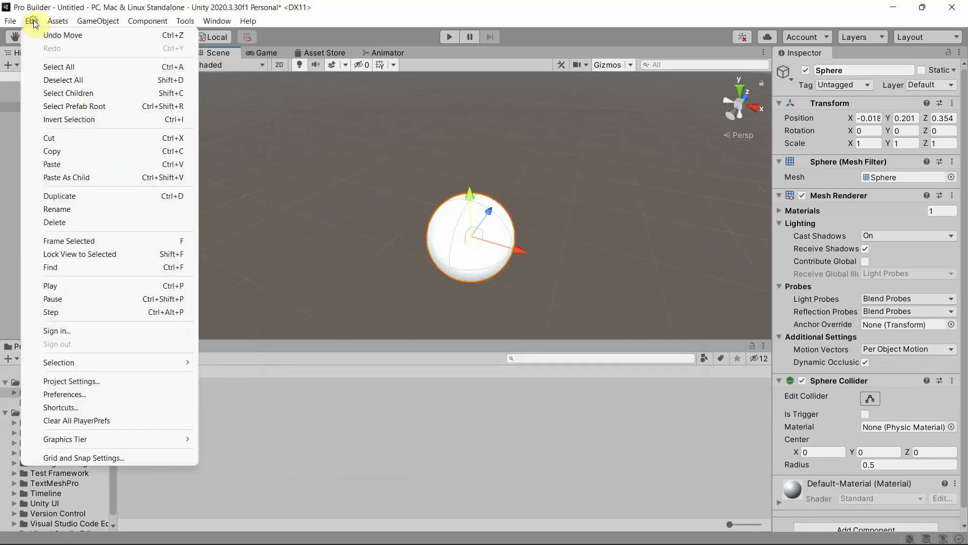
pyautogui.click(86, 384)
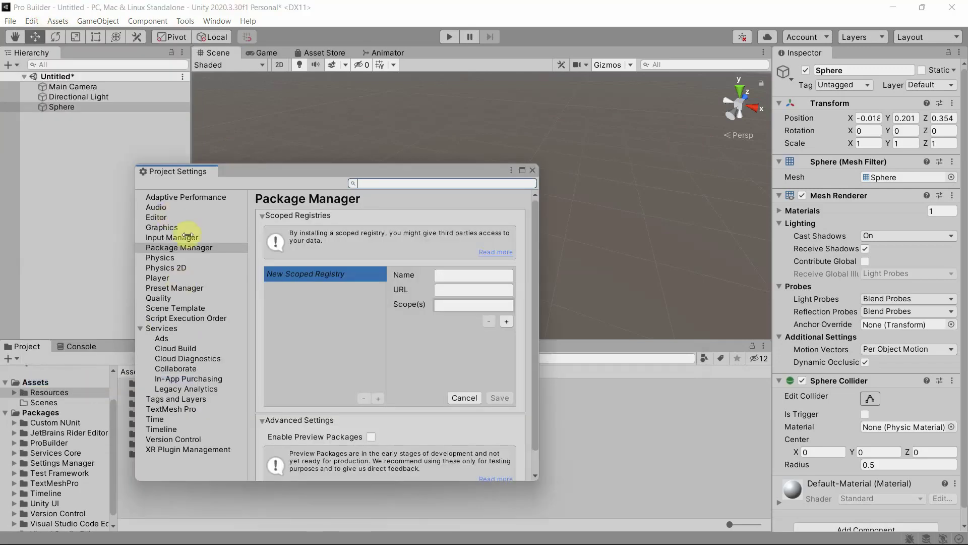
pyautogui.click(167, 238)
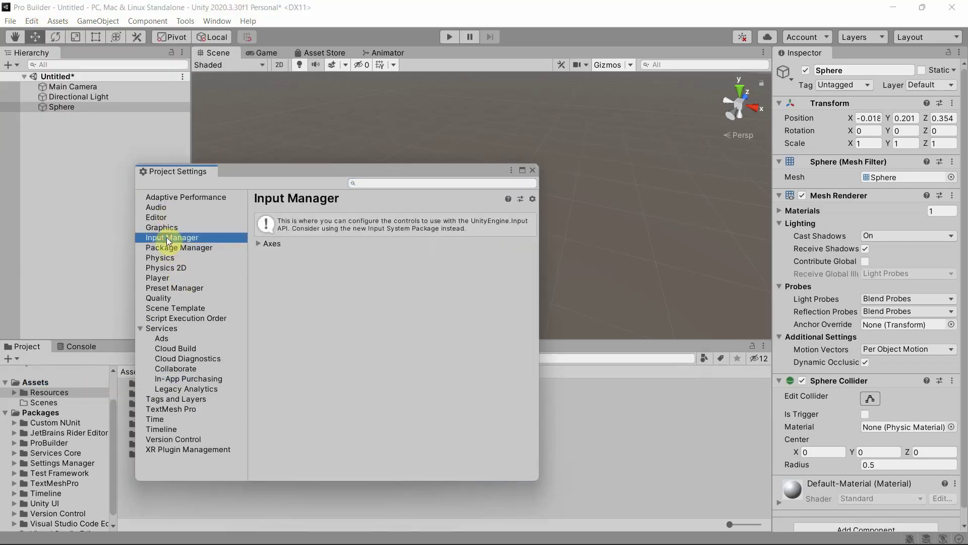
pyautogui.click(258, 244)
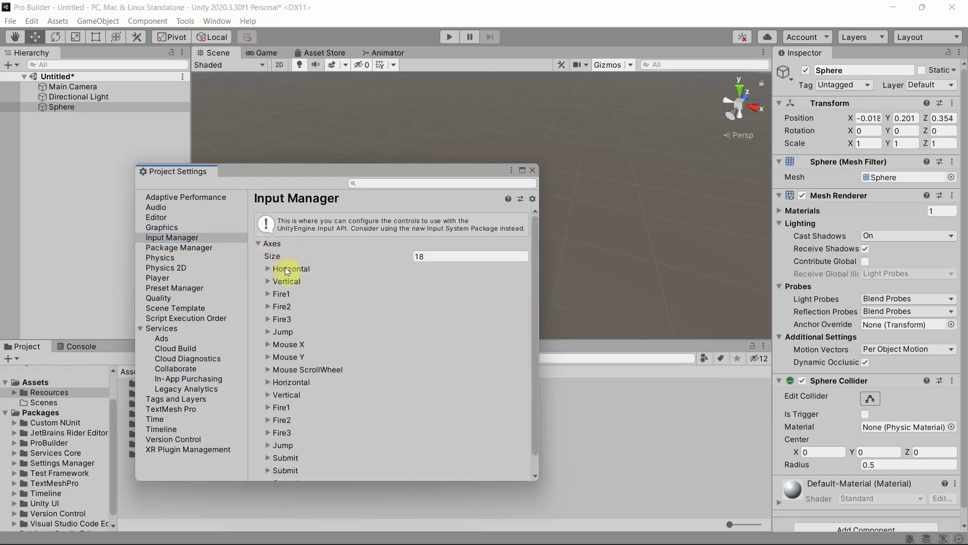
pyautogui.click(268, 268)
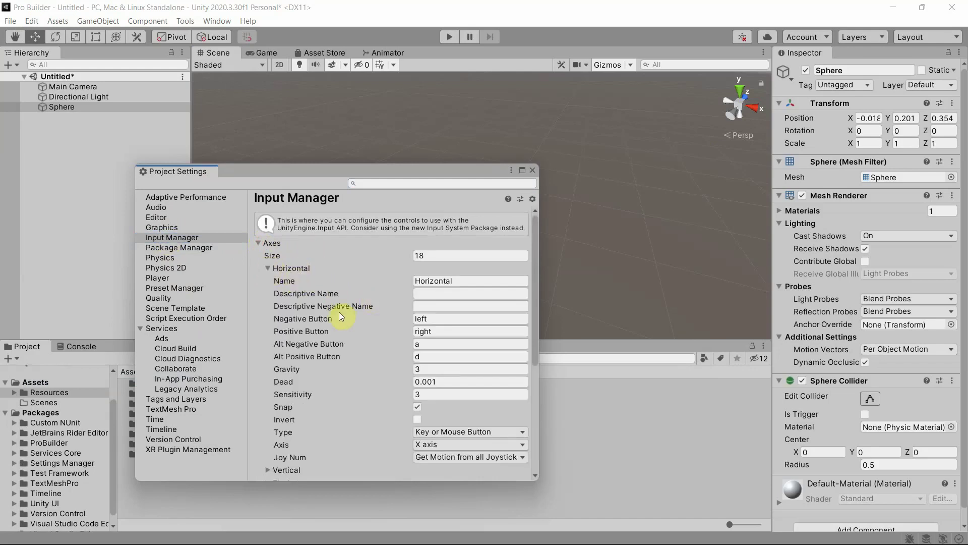
# Examine the Horizontal axis's positive, negative and alternative button assignments.
pyautogui.scroll(-3, 300, 272)
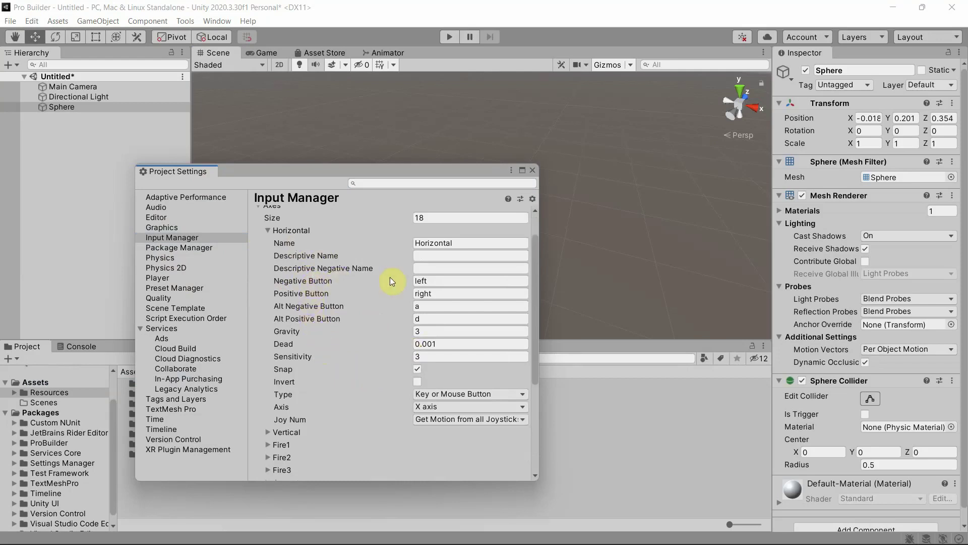
pyautogui.moveTo(342, 356)
pyautogui.moveTo(345, 296)
pyautogui.click(420, 319)
pyautogui.click(434, 299)
pyautogui.click(446, 279)
pyautogui.click(409, 307)
# Expand the first Vertical axis and examine its positive, negative and alternative button assignments.
pyautogui.click(289, 433)
pyautogui.scroll(-3, 355, 386)
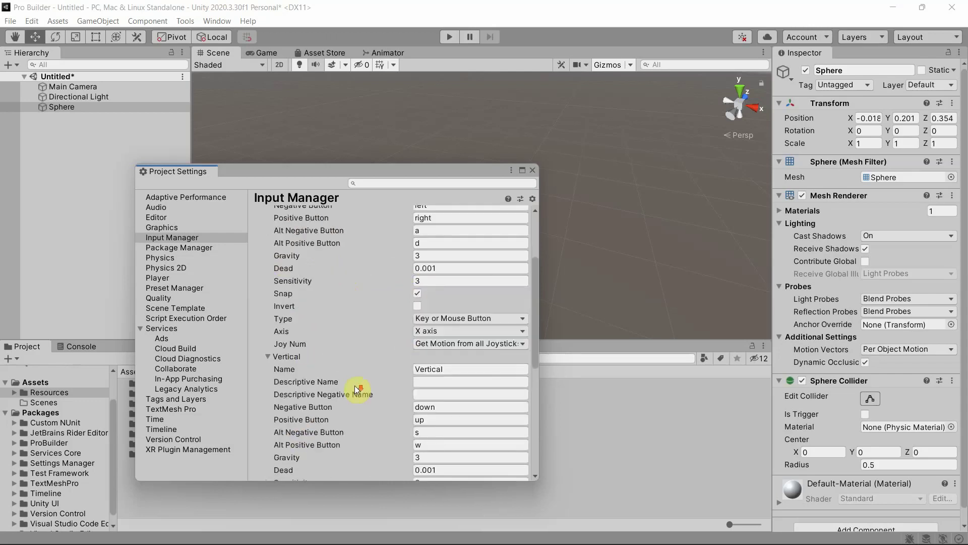
pyautogui.scroll(-2, 383, 352)
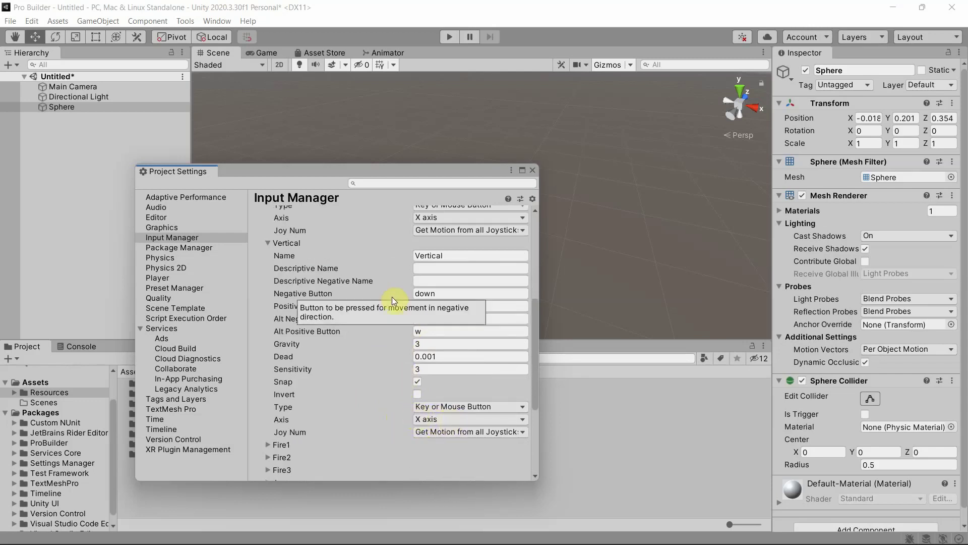
pyautogui.moveTo(384, 345)
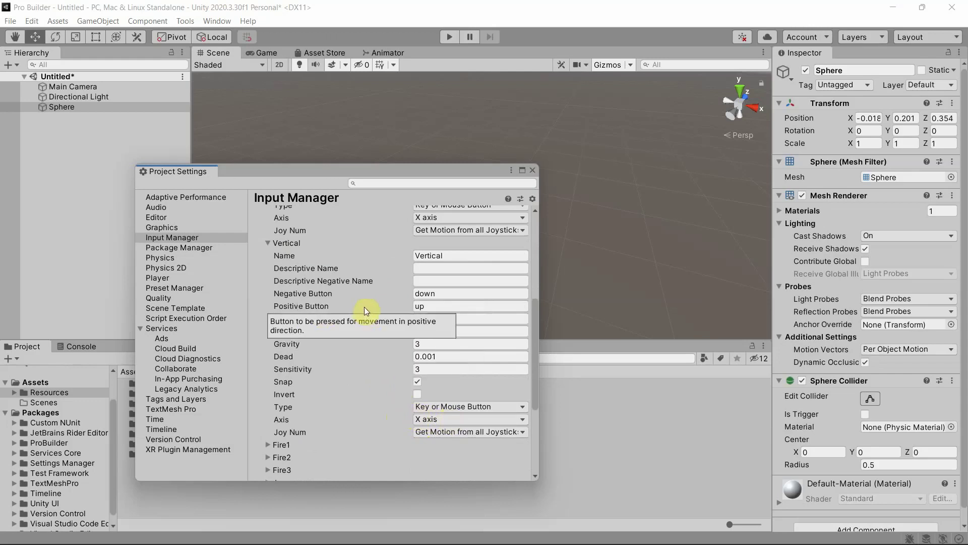
pyautogui.moveTo(375, 292)
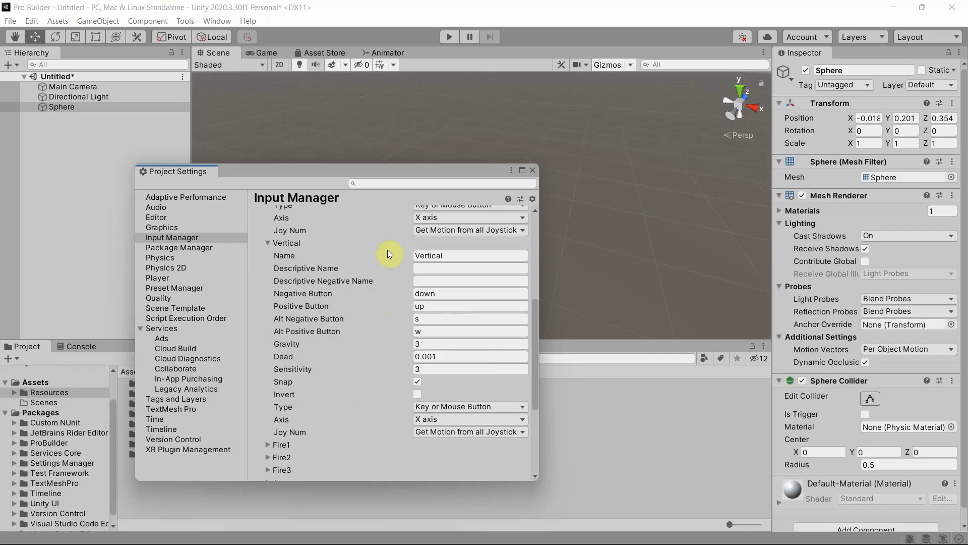
# Compare the Horizontal and Vertical axis settings, and close the Project Settings.
pyautogui.scroll(2, 366, 326)
pyautogui.scroll(6, 291, 300)
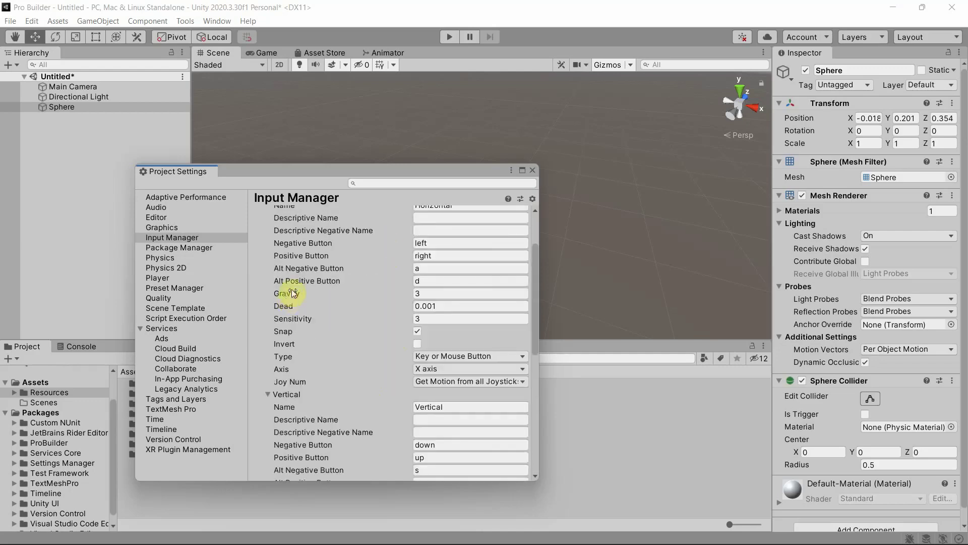
pyautogui.scroll(2, 292, 292)
pyautogui.scroll(-2, 312, 352)
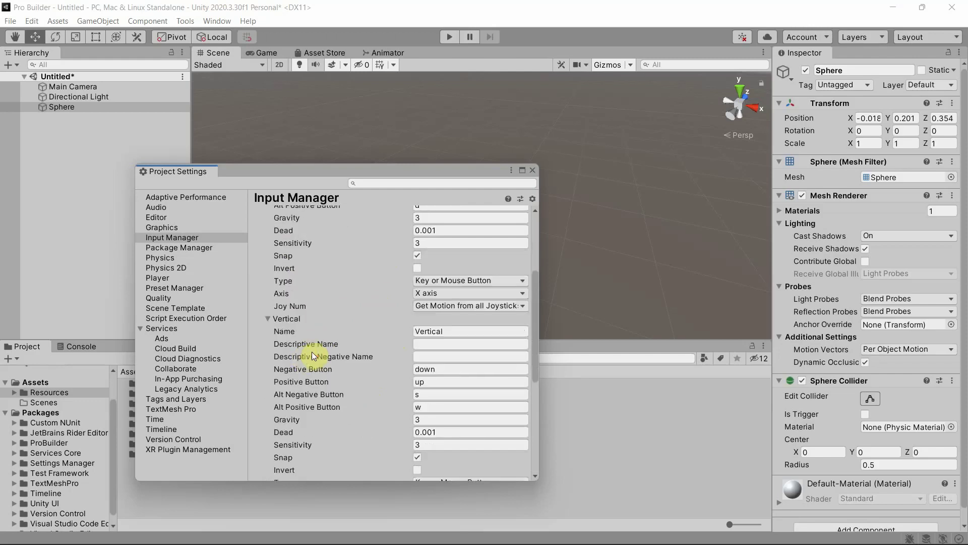
pyautogui.scroll(-1, 341, 397)
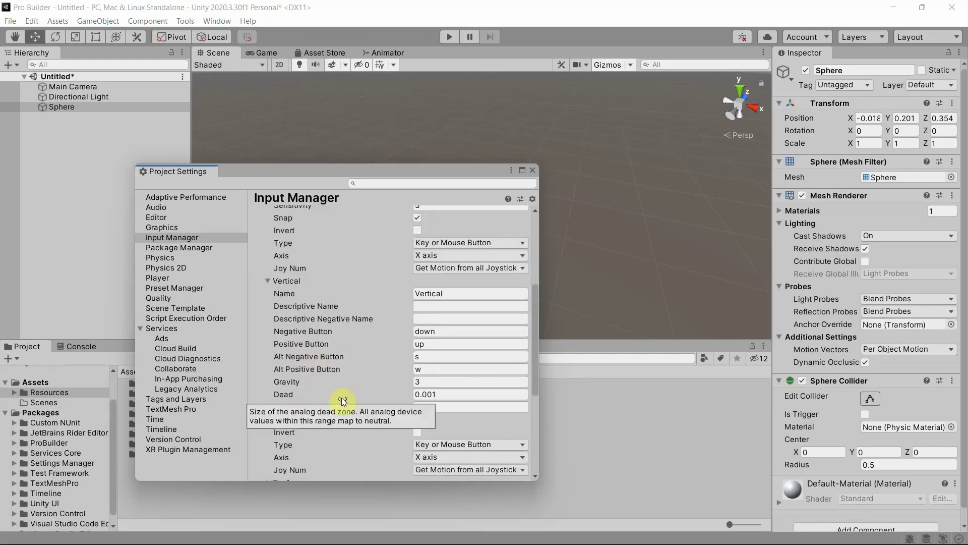
pyautogui.scroll(-2, 341, 398)
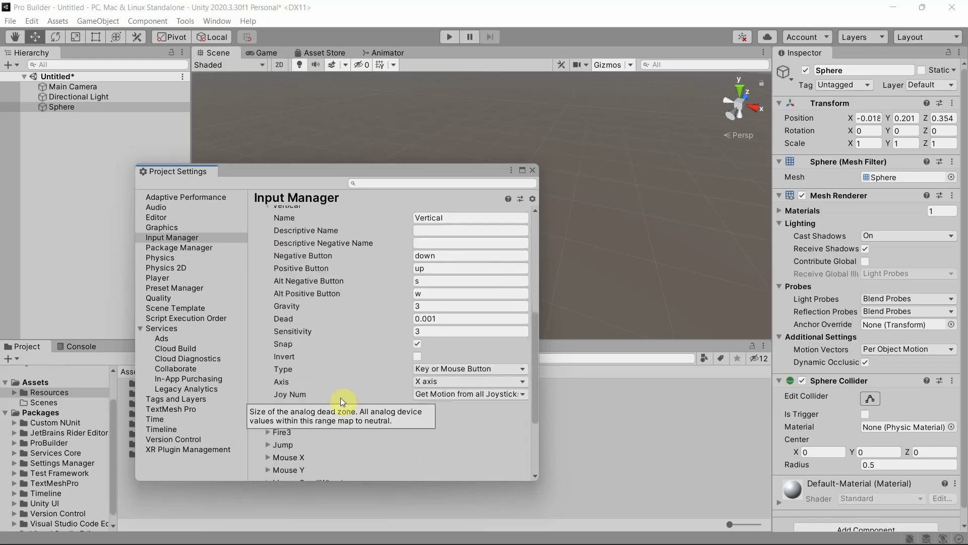
pyautogui.scroll(1, 348, 300)
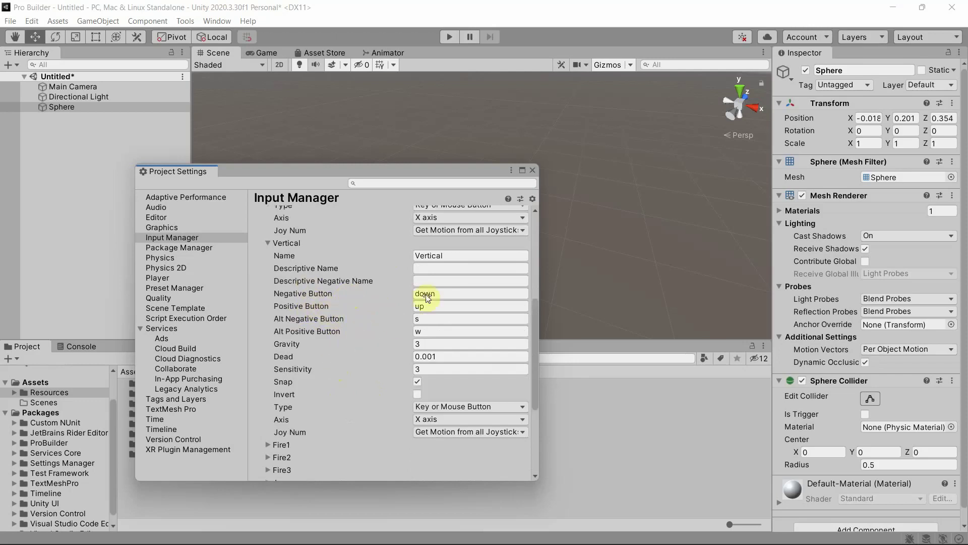
pyautogui.click(533, 171)
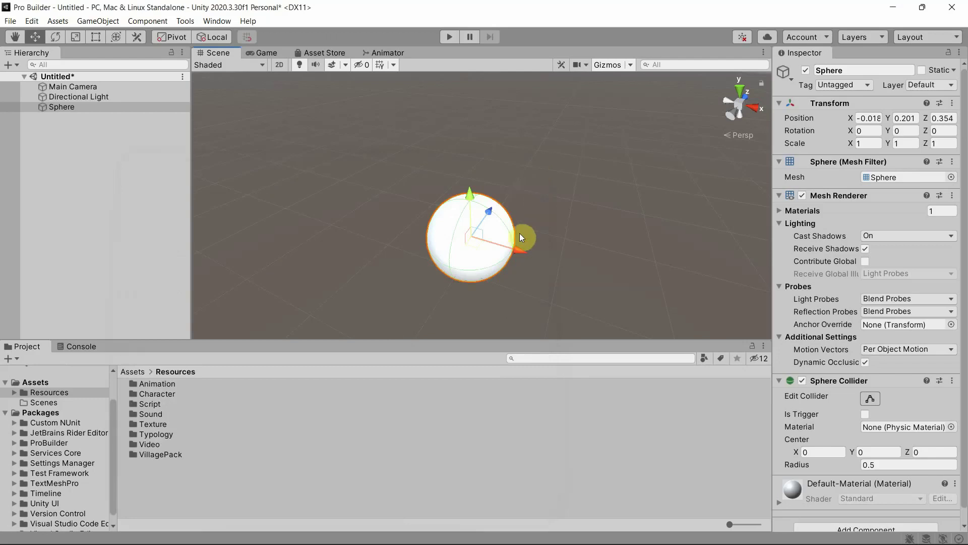
# Move the sphere along its Y and Z axes to about Y 0.14, Z 0.469.
pyautogui.keyDown('alt'); pyautogui.moveTo(516, 236); pyautogui.dragTo(529, 218); pyautogui.keyUp('alt')
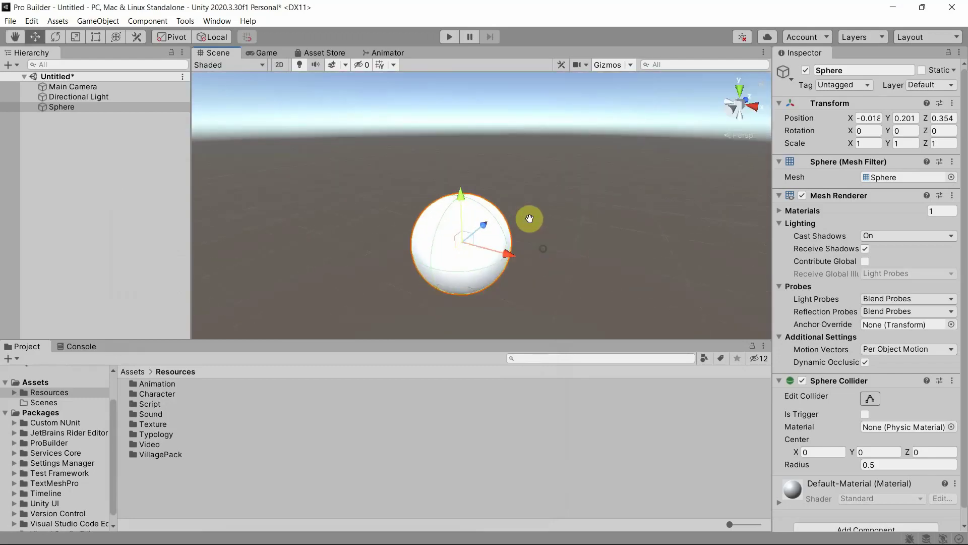
pyautogui.moveTo(463, 196)
pyautogui.mouseDown()
pyautogui.moveTo(464, 132)
pyautogui.moveTo(477, 255)
pyautogui.moveTo(466, 191)
pyautogui.mouseUp()
pyautogui.keyDown('alt'); pyautogui.moveTo(525, 197); pyautogui.dragTo(449, 207); pyautogui.keyUp('alt')
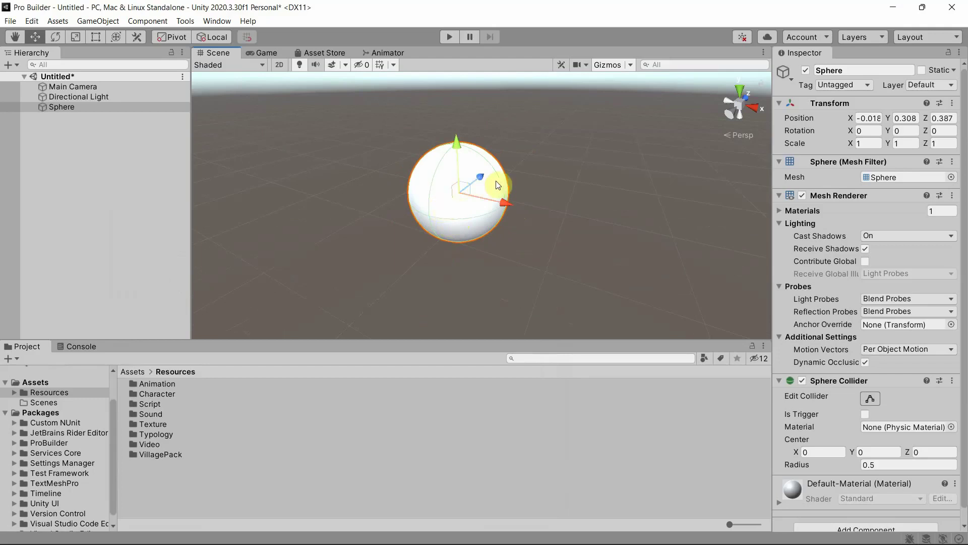
pyautogui.moveTo(456, 145); pyautogui.dragTo(477, 161)
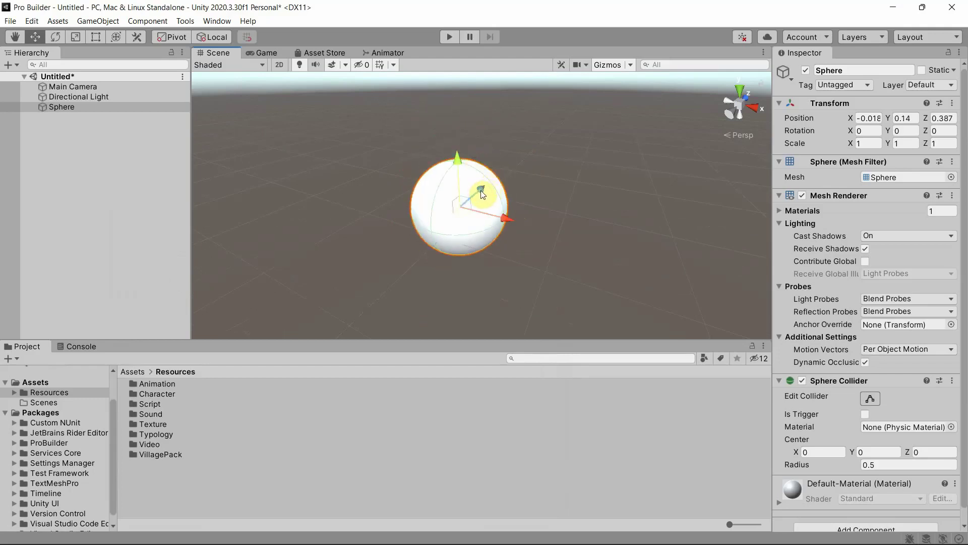
pyautogui.moveTo(482, 193); pyautogui.dragTo(449, 212)
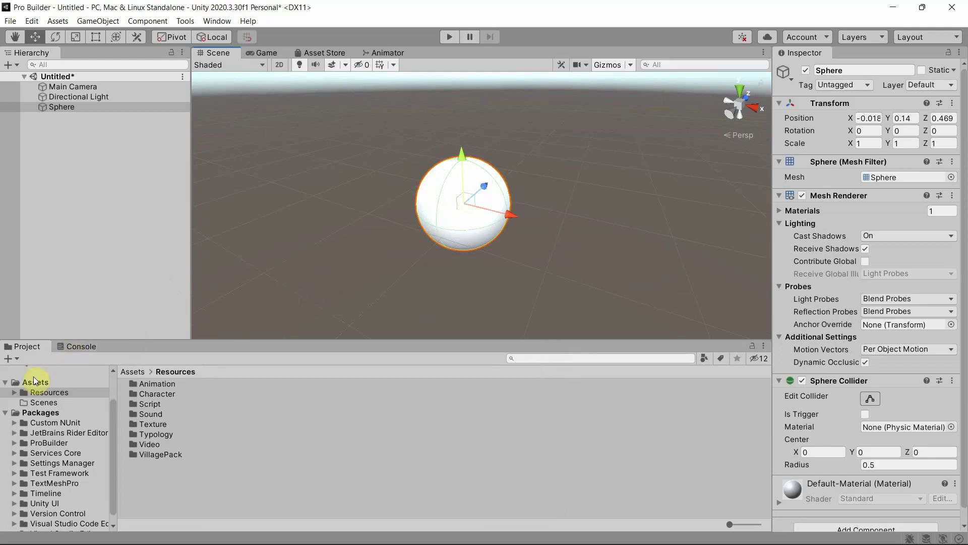
# Expand the Resources folder in a slightly widened folder tree, and open Resources from the Assets folder.
pyautogui.click(14, 392)
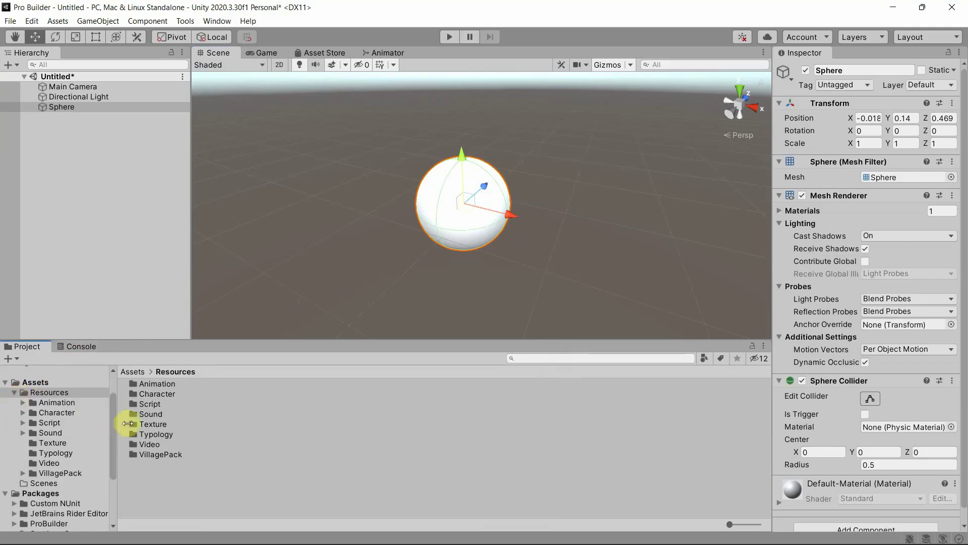
pyautogui.moveTo(116, 422); pyautogui.dragTo(124, 422)
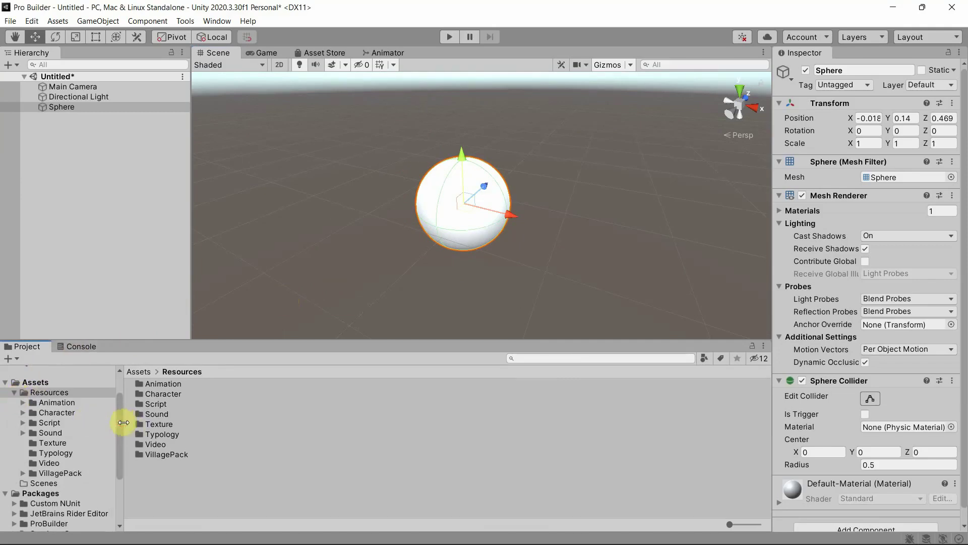
pyautogui.click(45, 395)
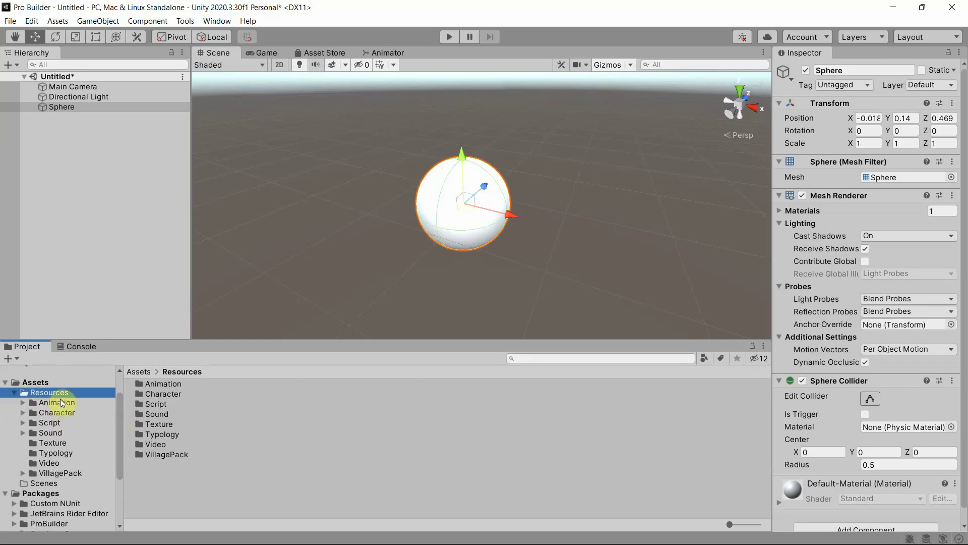
pyautogui.click(42, 383)
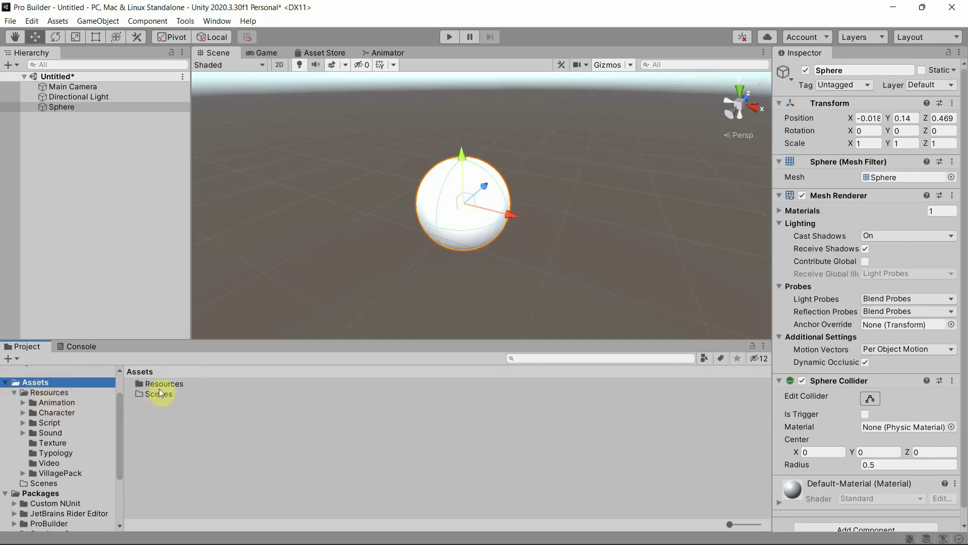
pyautogui.doubleClick(161, 385)
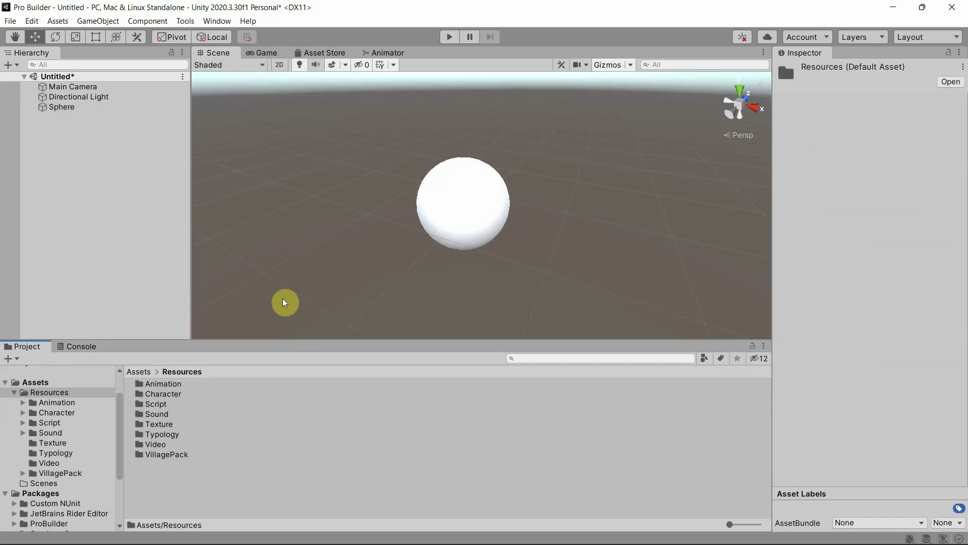
# Examine where the custom package import option is offered for the Resources folder and for the project's assets.
pyautogui.rightClick(136, 479)
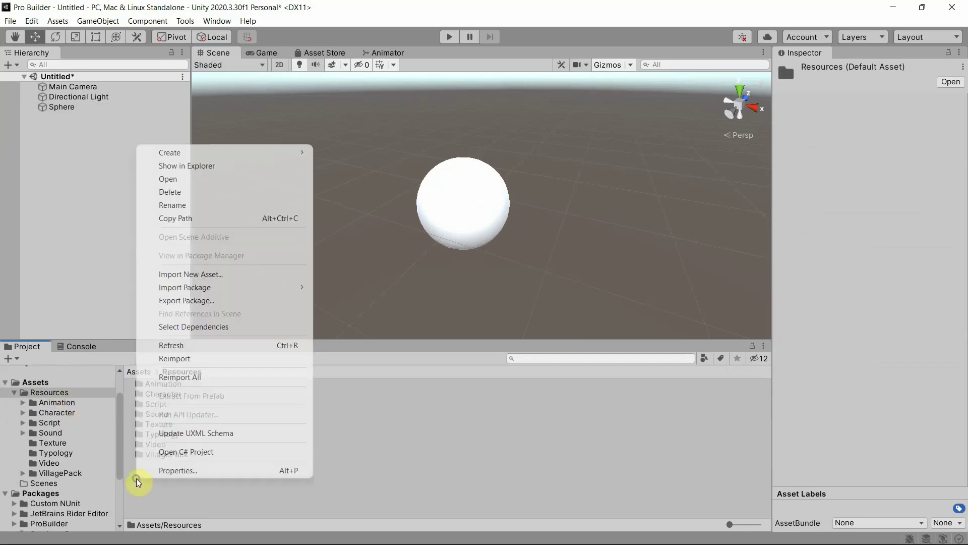
pyautogui.moveTo(218, 284)
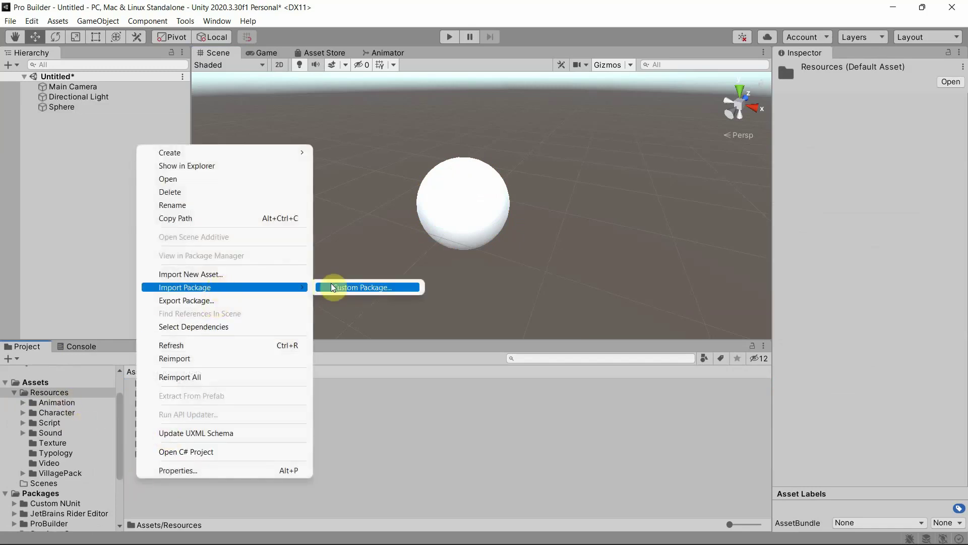
pyautogui.click(364, 196)
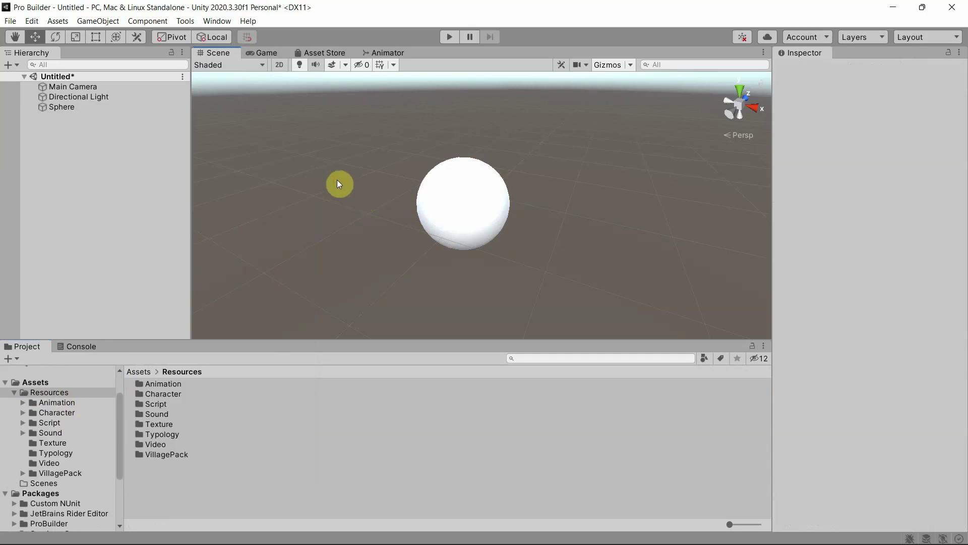
pyautogui.click(57, 21)
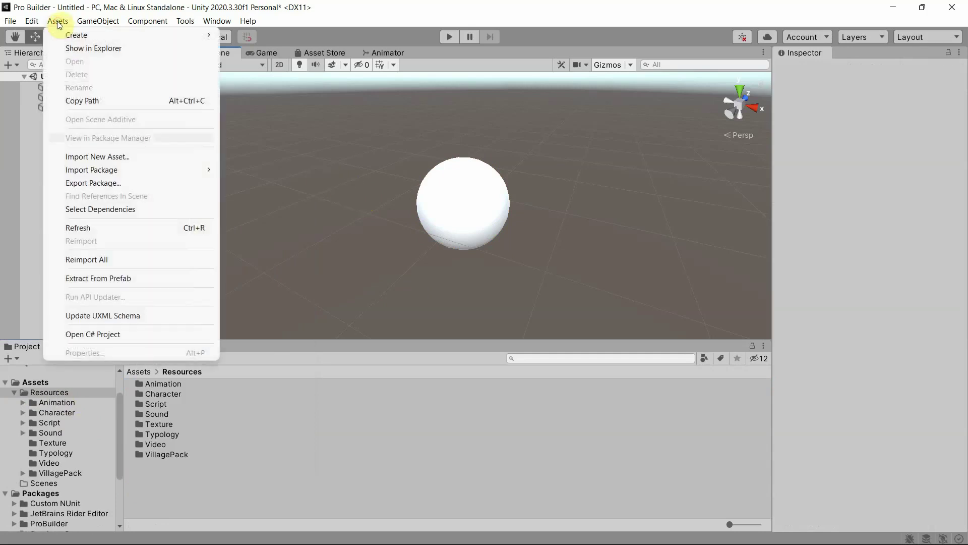
pyautogui.moveTo(124, 171)
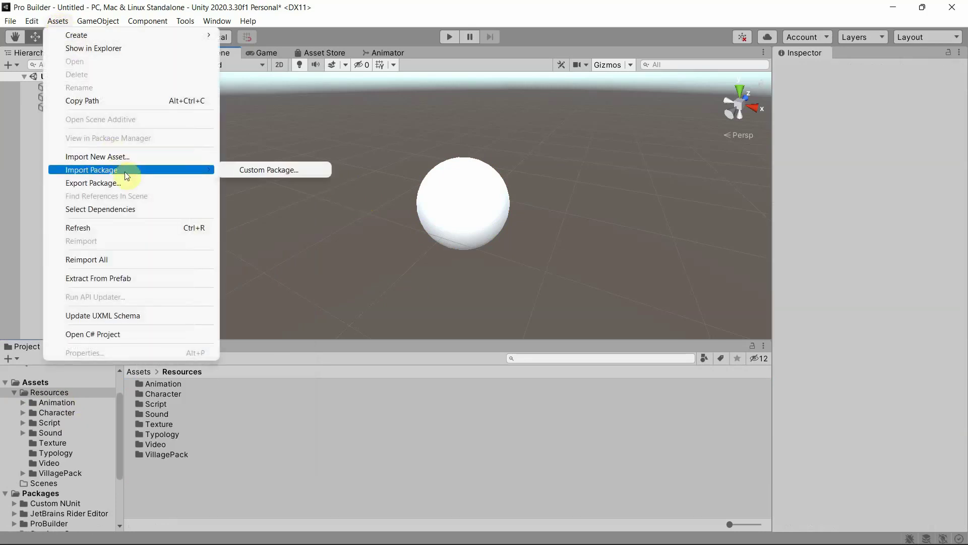
pyautogui.click(244, 174)
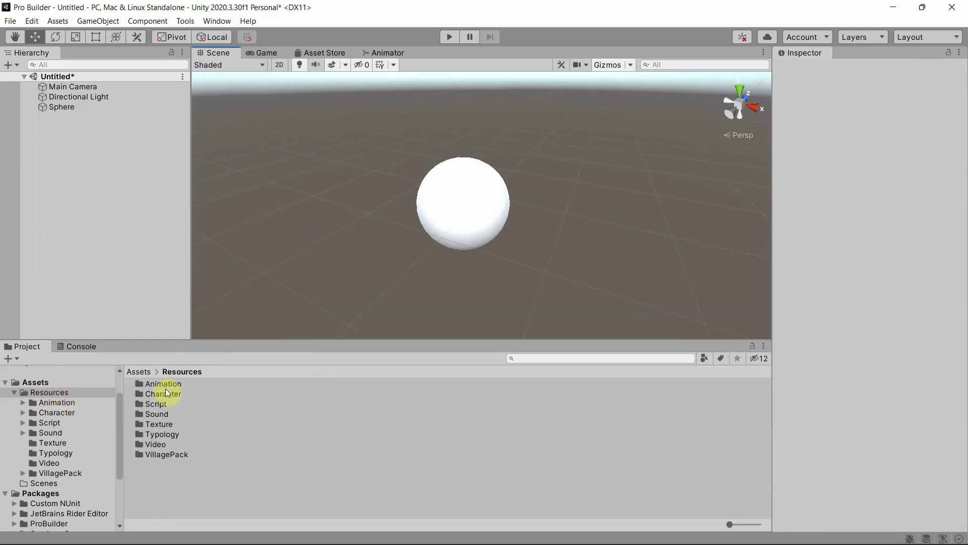
# Open the Script folder inside Resources and view the scripts in its Hardcode subfolder.
pyautogui.doubleClick(154, 404)
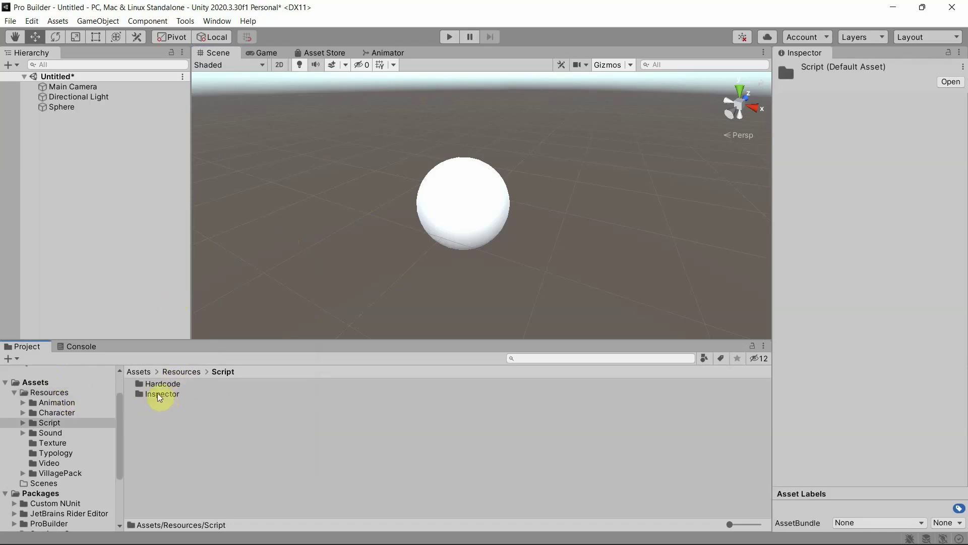
pyautogui.click(158, 386)
pyautogui.doubleClick(157, 387)
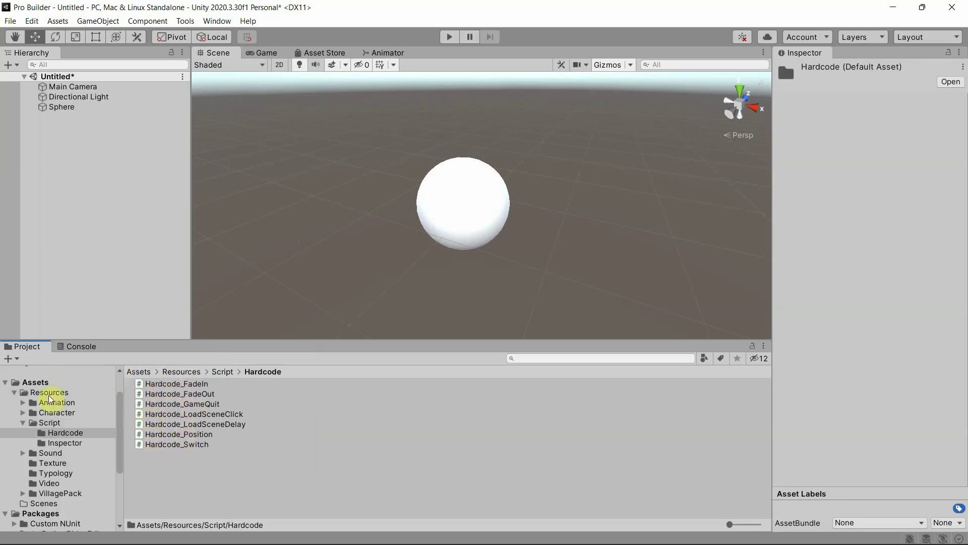
# Open the Inspector subfolder of Script and select the Inspector_Position script.
pyautogui.click(64, 442)
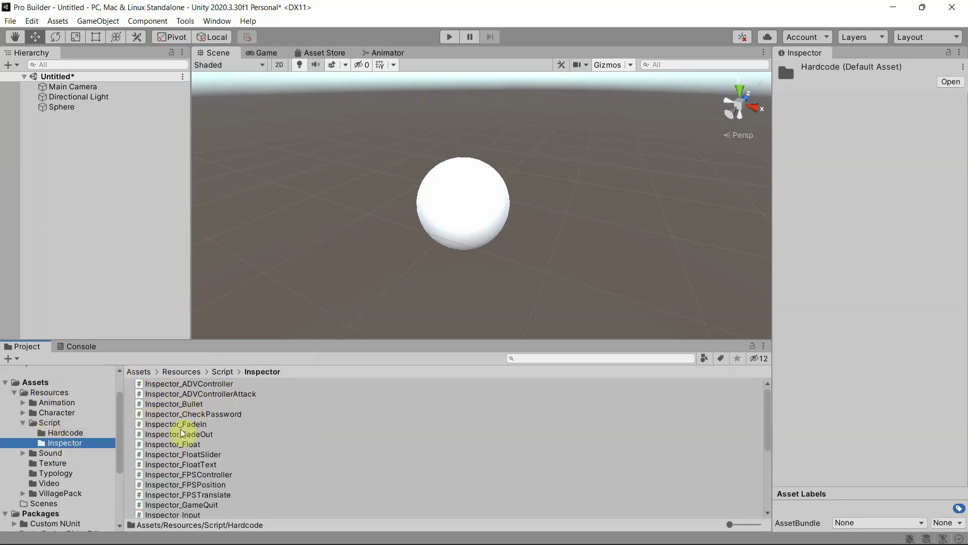
pyautogui.scroll(-2, 182, 431)
pyautogui.scroll(-2, 183, 432)
pyautogui.scroll(-2, 182, 433)
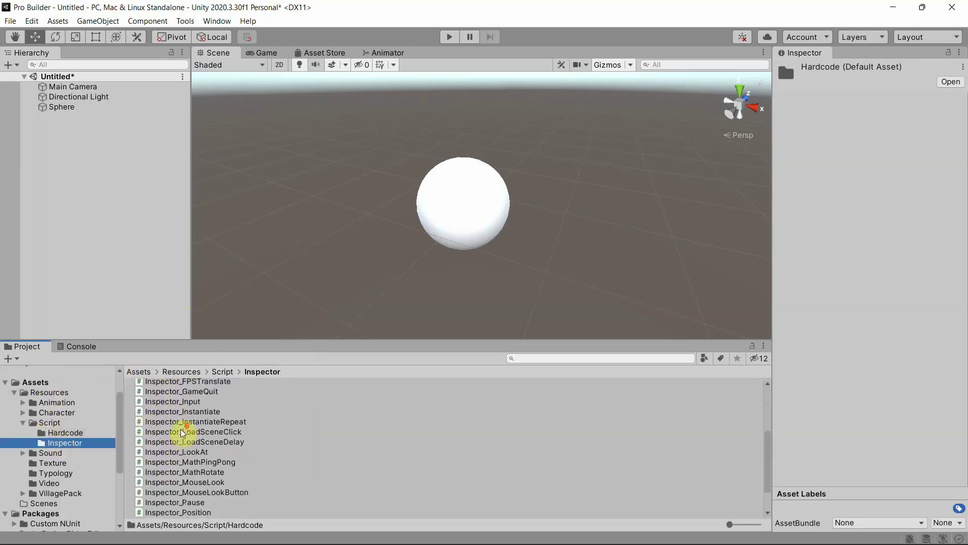
pyautogui.scroll(2, 183, 433)
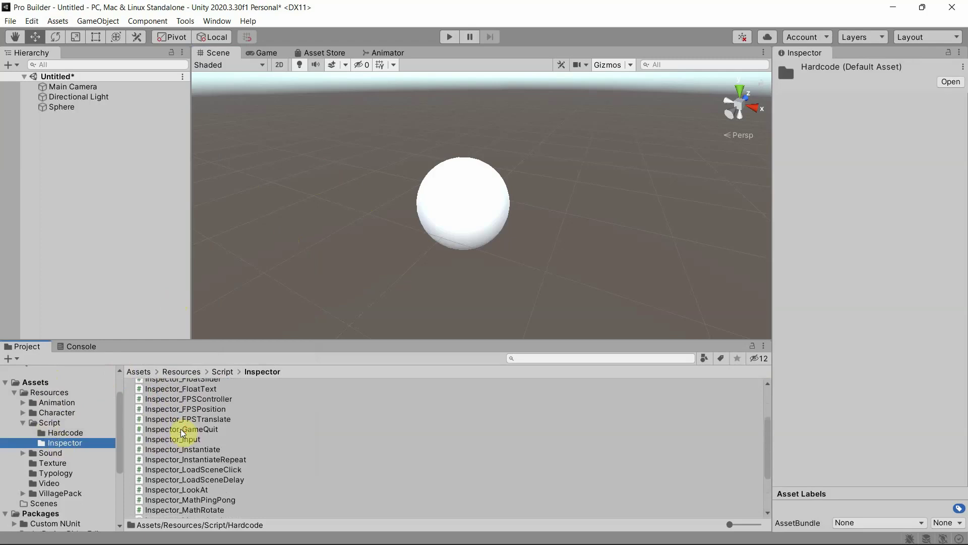
pyautogui.scroll(-2, 182, 433)
pyautogui.scroll(-2, 183, 433)
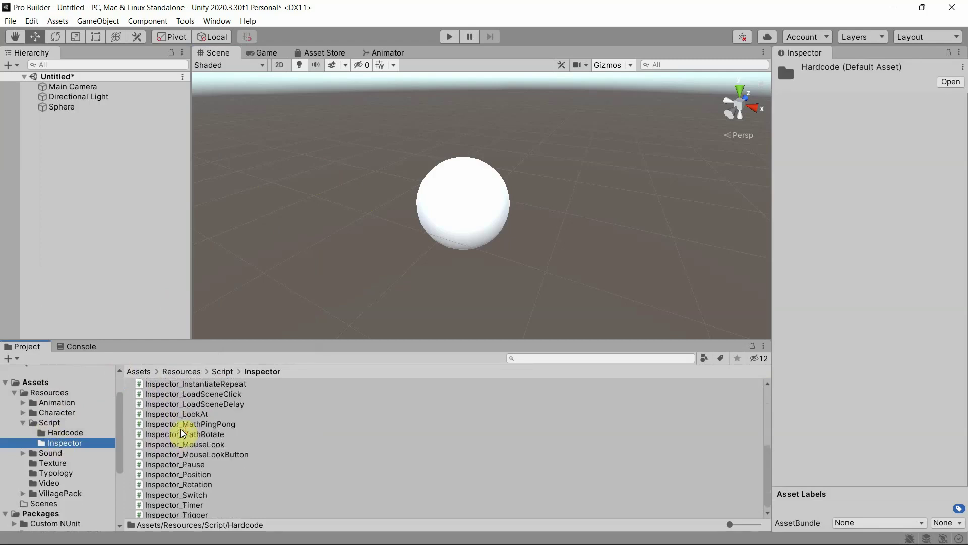
pyautogui.click(187, 473)
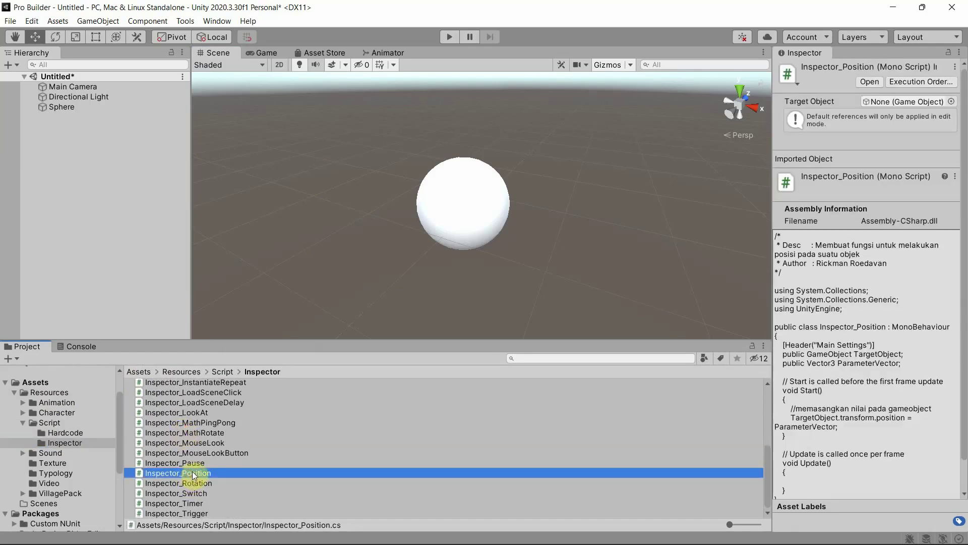
# Widen the Inspector to read the Inspector_Position code, and narrow it again.
pyautogui.moveTo(772, 260); pyautogui.dragTo(683, 272)
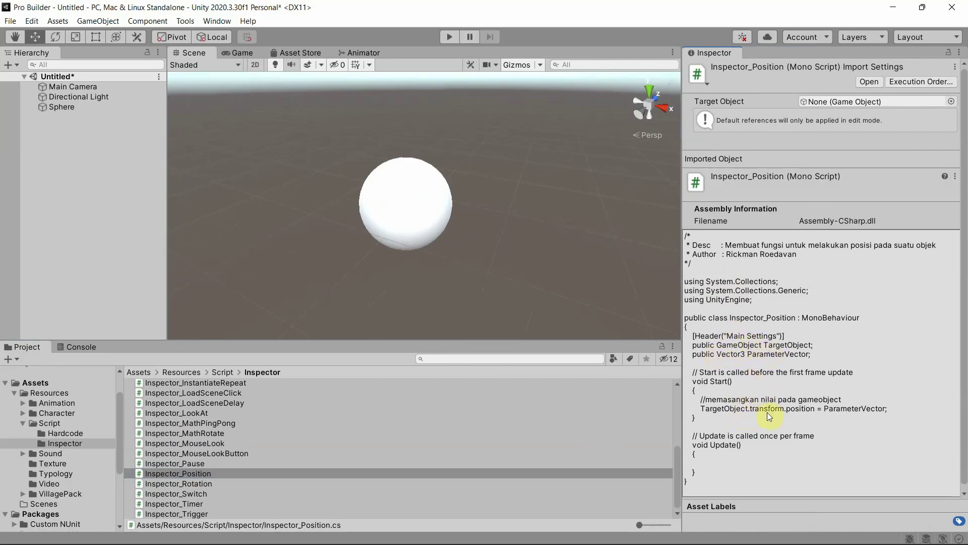
pyautogui.scroll(-1, 767, 413)
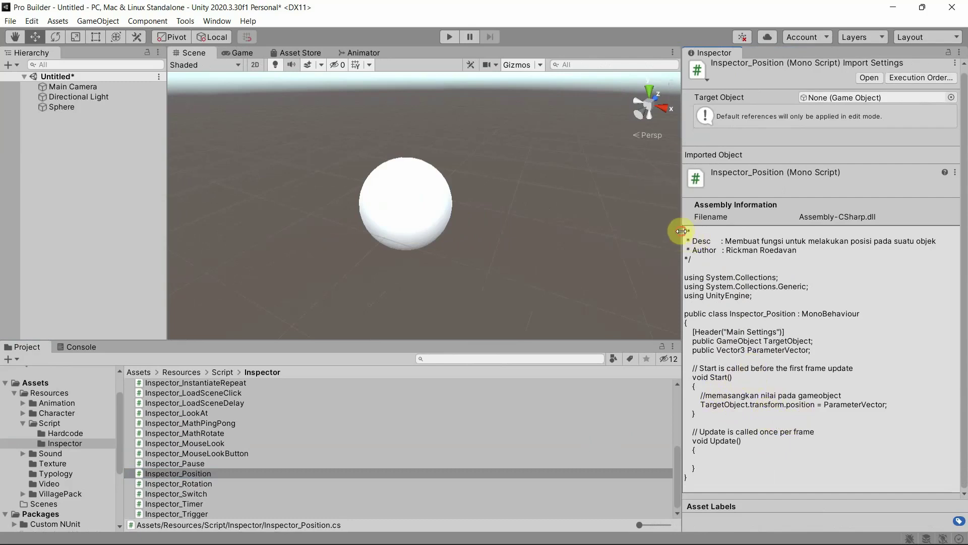
pyautogui.moveTo(681, 231); pyautogui.dragTo(750, 231)
# Attach the Inspector_Position script to the Sphere object.
pyautogui.click(128, 107)
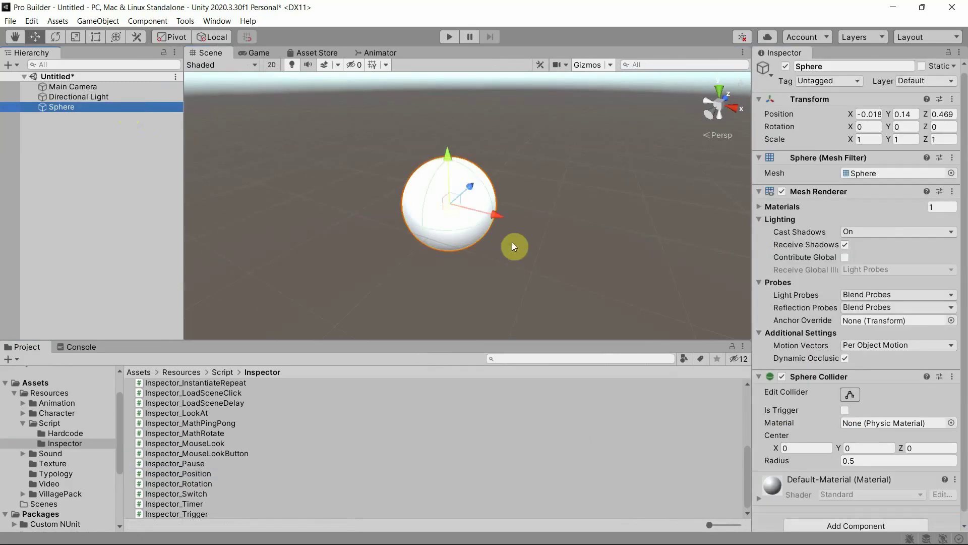
pyautogui.click(205, 473)
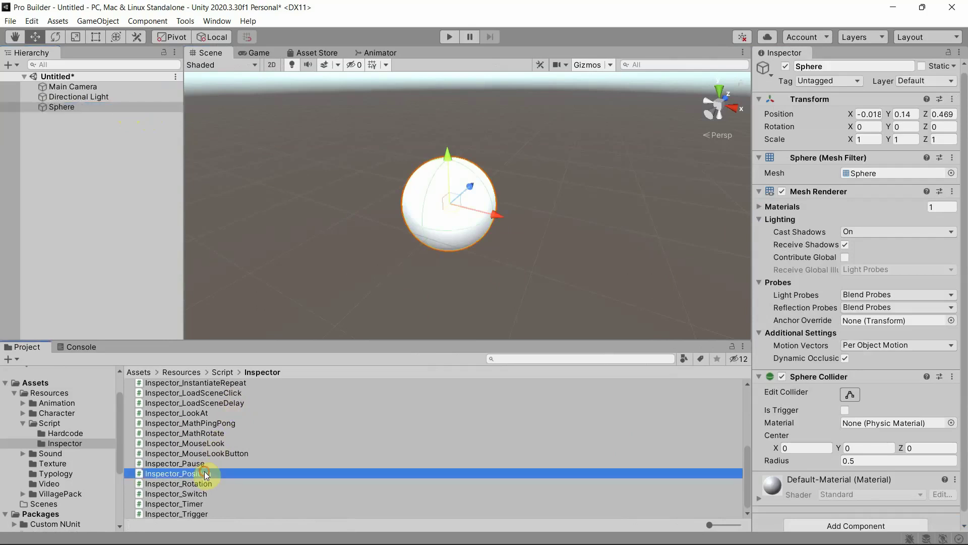
pyautogui.moveTo(205, 474); pyautogui.dragTo(87, 112)
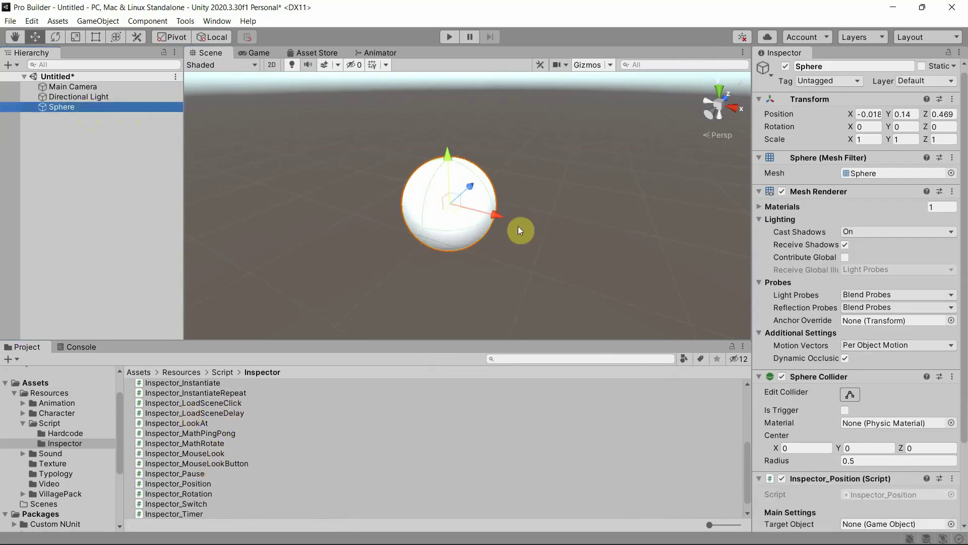
# Collapse the sphere's built-in components and assign Sphere as the Target Object of its Inspector_Position script.
pyautogui.click(759, 98)
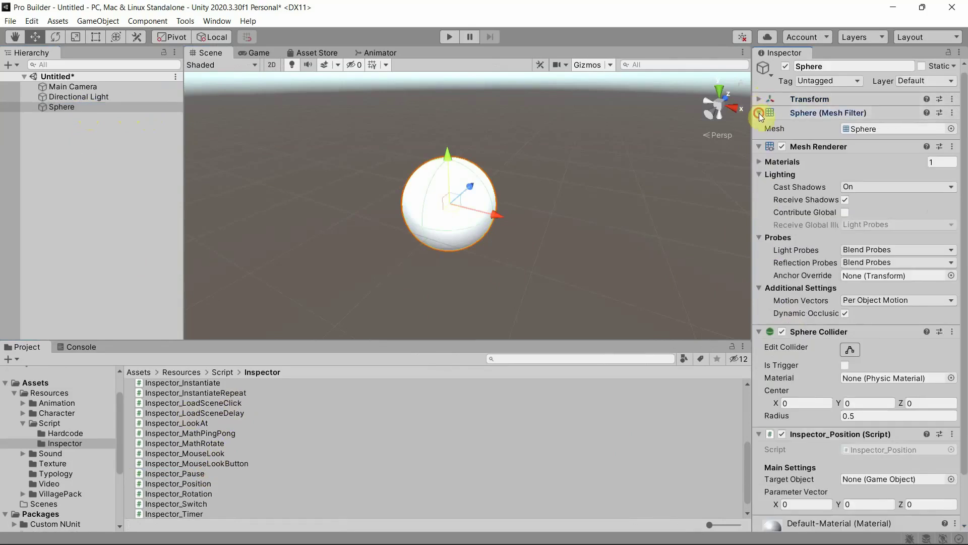
pyautogui.click(759, 112)
pyautogui.click(759, 131)
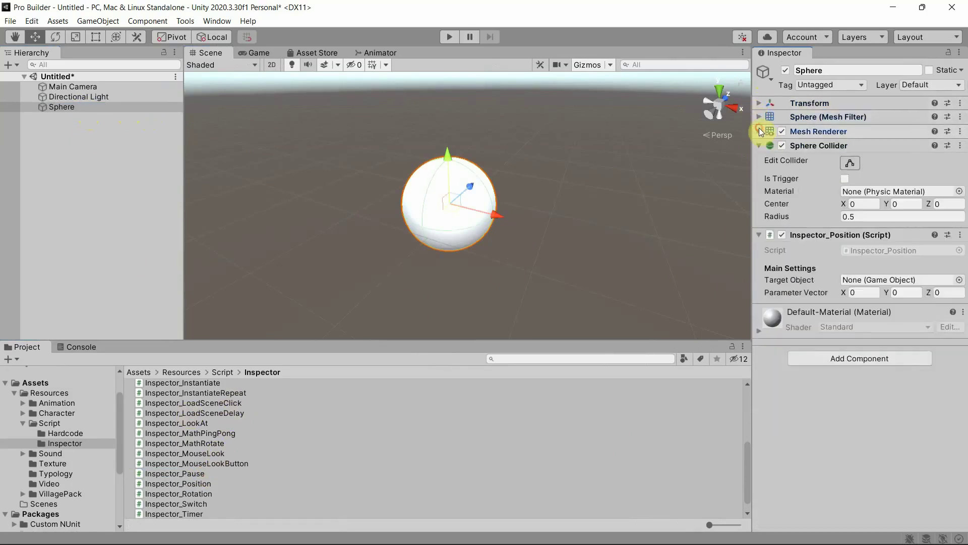
pyautogui.click(758, 145)
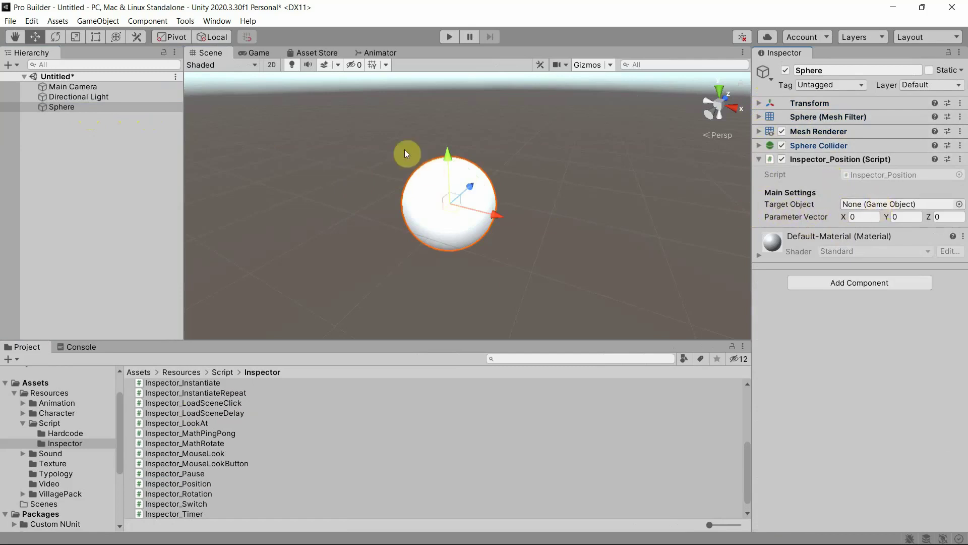
pyautogui.moveTo(64, 107); pyautogui.dragTo(882, 206)
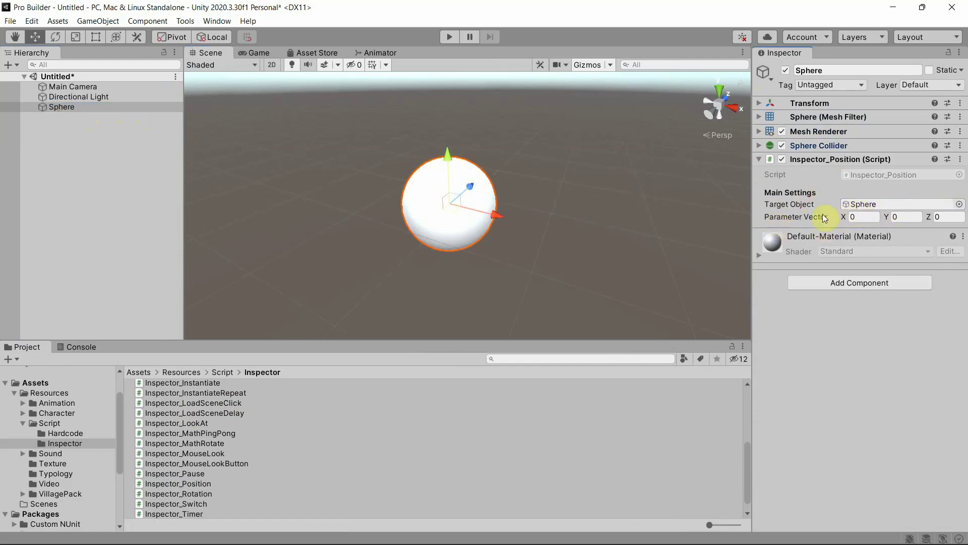
# Expand the sphere's Transform and reset its position to 0, 0, 0.
pyautogui.click(761, 104)
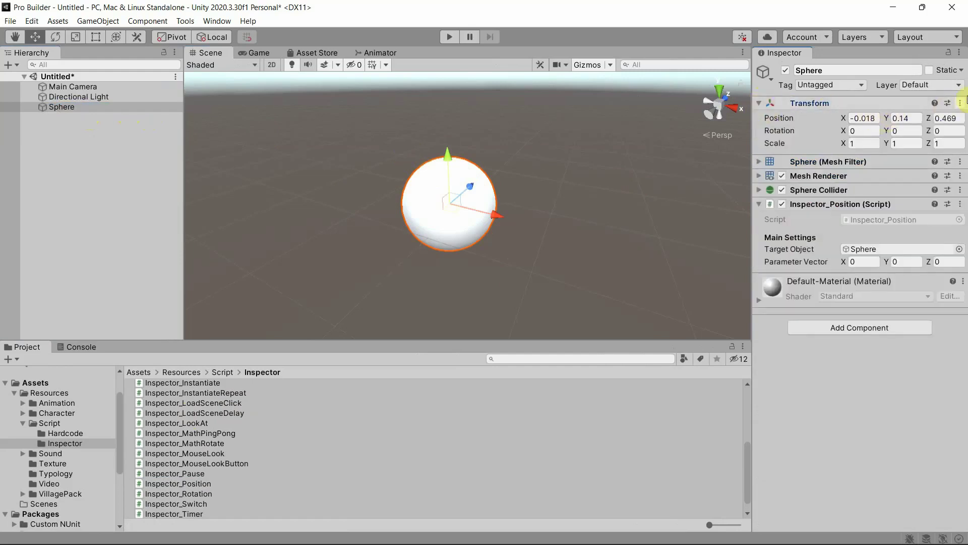
pyautogui.click(960, 103)
pyautogui.click(895, 117)
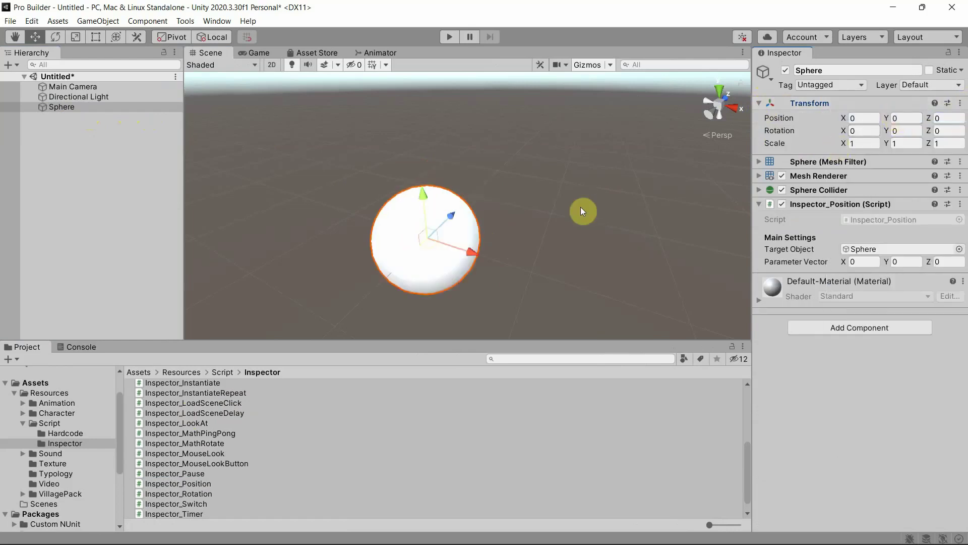
pyautogui.moveTo(567, 219); pyautogui.dragTo(572, 252, button='middle')
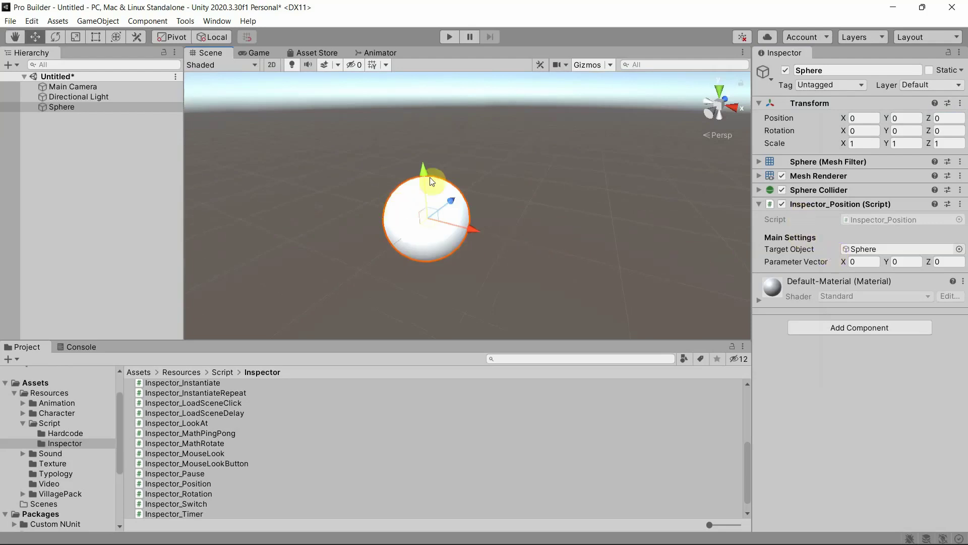
# Set the script's Parameter Vector X to 10, run the scene to test the sphere's position, and stop it.
pyautogui.click(870, 262)
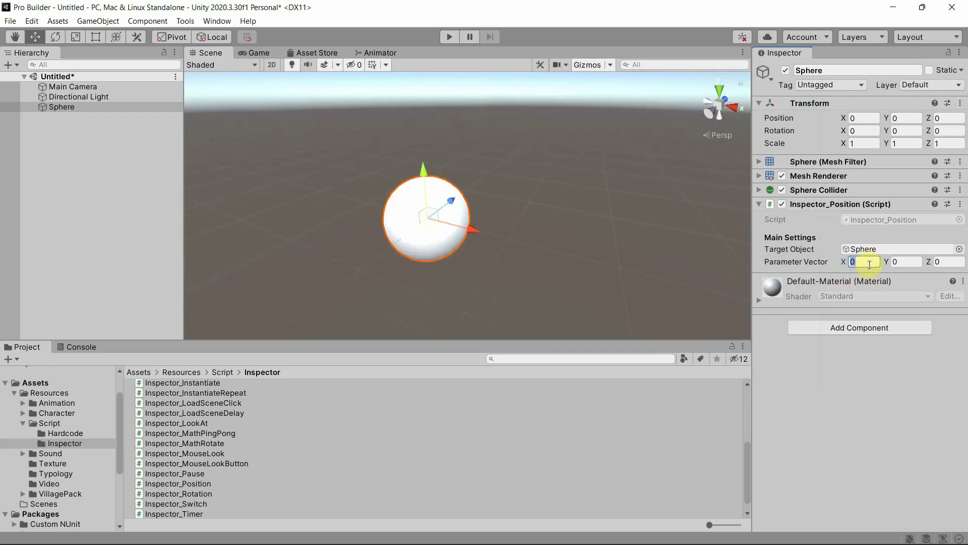
pyautogui.write('10')
pyautogui.moveTo(667, 236); pyautogui.dragTo(577, 250, button='right')
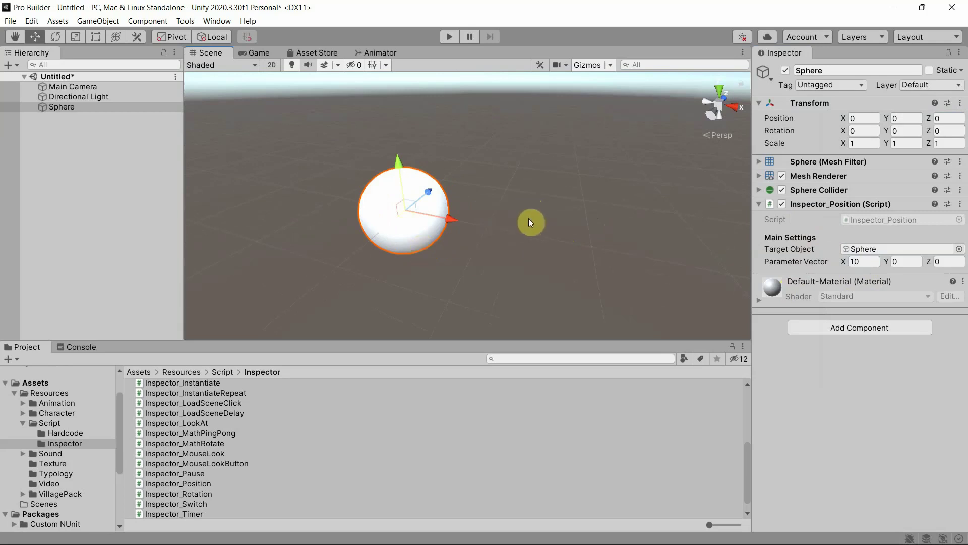
pyautogui.click(445, 38)
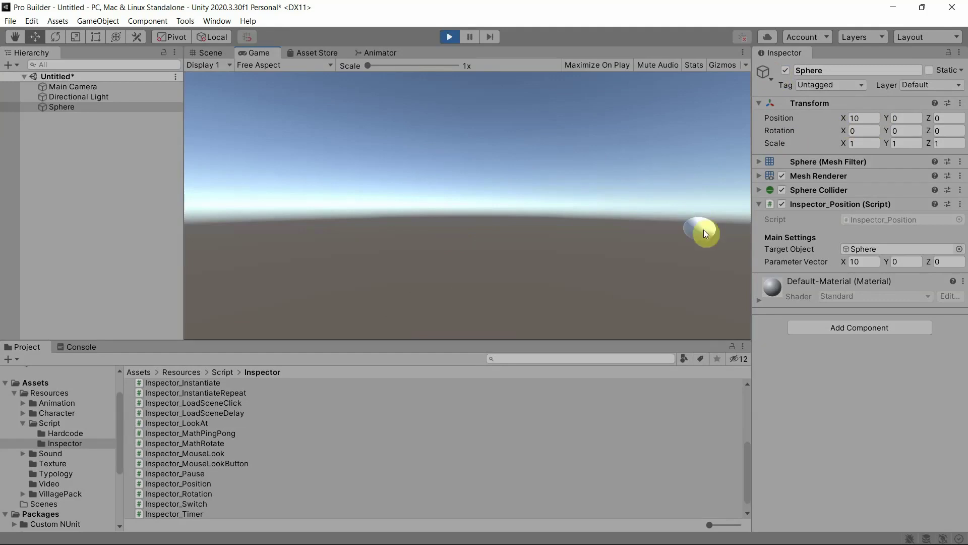
pyautogui.click(449, 38)
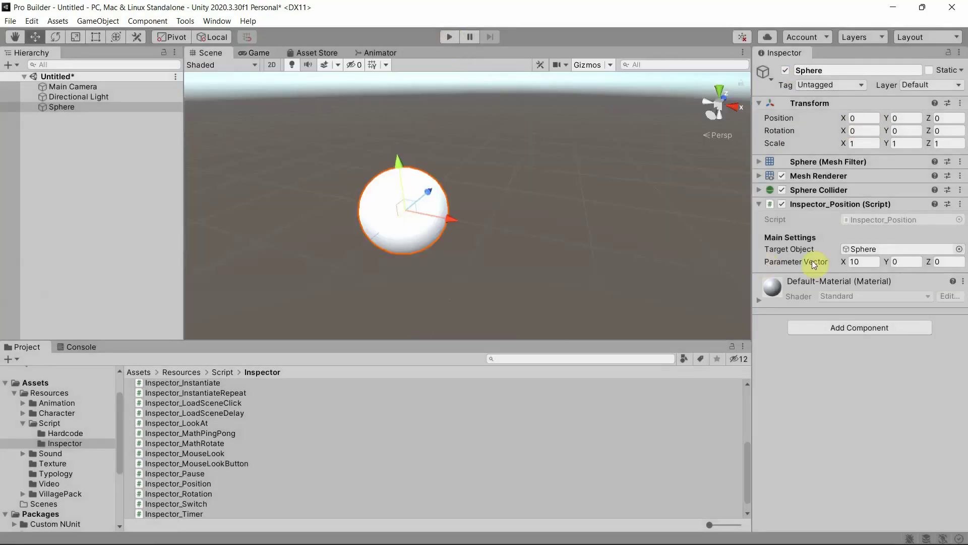
# Set the script's Parameter Vector to X 0 and Y 10.
pyautogui.click(866, 261)
pyautogui.write('0')
pyautogui.click(911, 262)
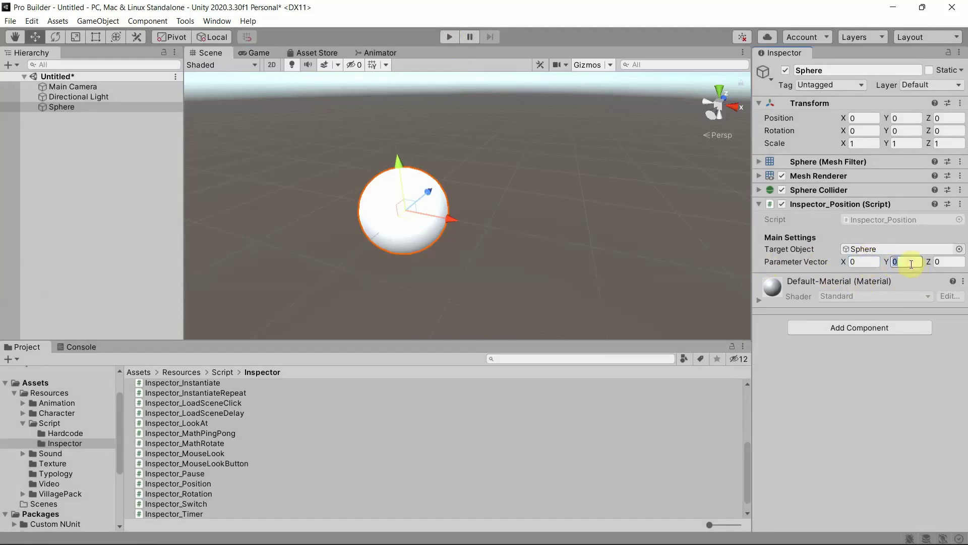
pyautogui.write('10')
# Run the scene, look up at the raised sphere in the Scene view, and stop the scene.
pyautogui.click(449, 36)
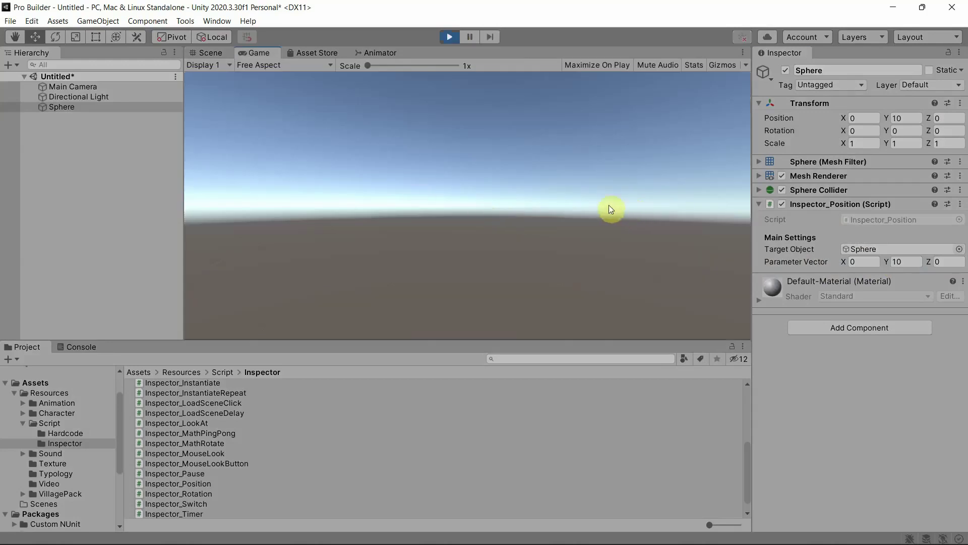
pyautogui.click(209, 53)
pyautogui.moveTo(551, 210); pyautogui.dragTo(509, 132, button='right')
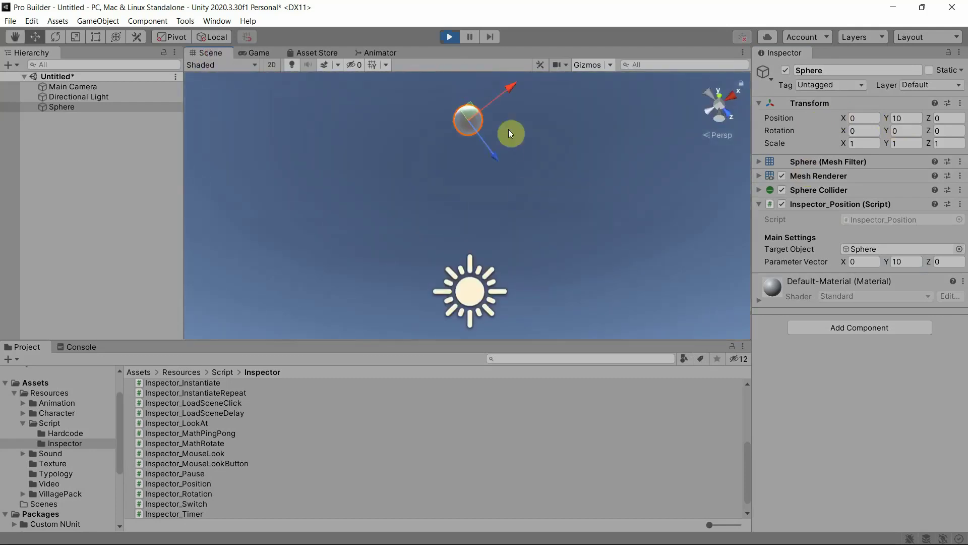
pyautogui.click(446, 37)
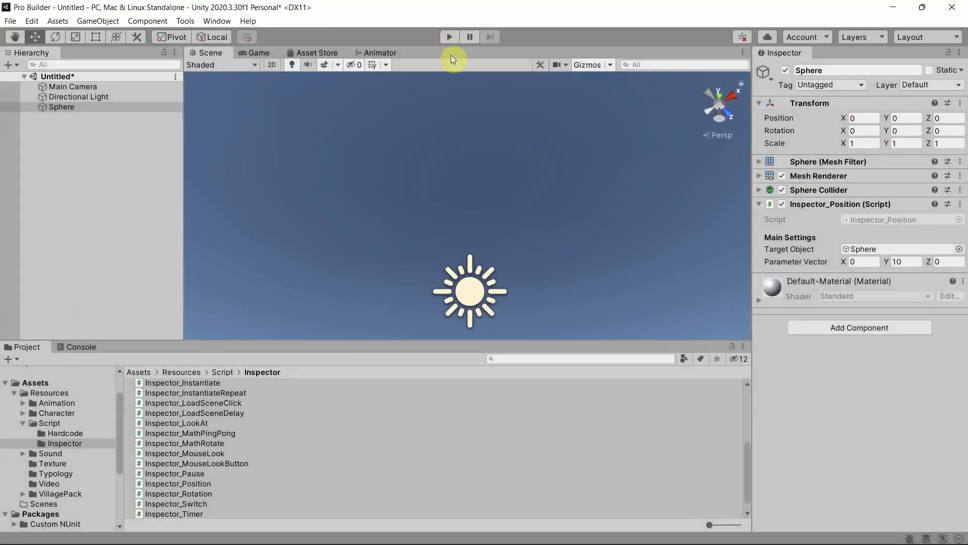
# Set the Parameter Vector Y of the sphere's Inspector_Position script to 0.
pyautogui.click(110, 107)
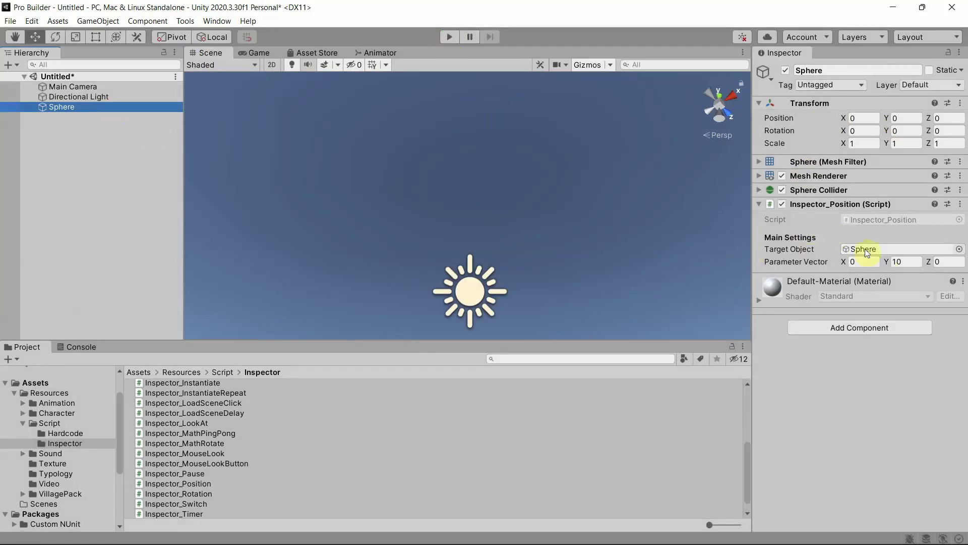
pyautogui.click(905, 262)
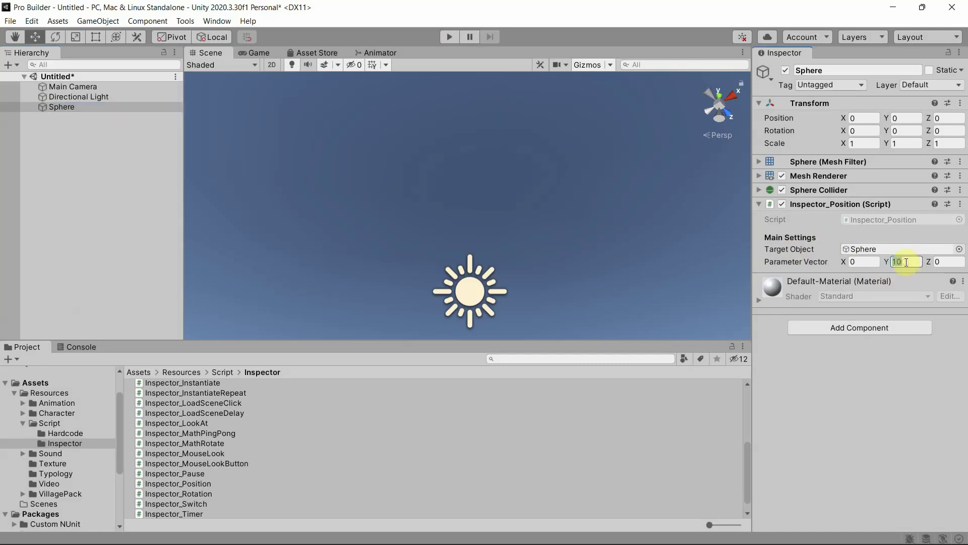
pyautogui.write('0')
pyautogui.click(868, 262)
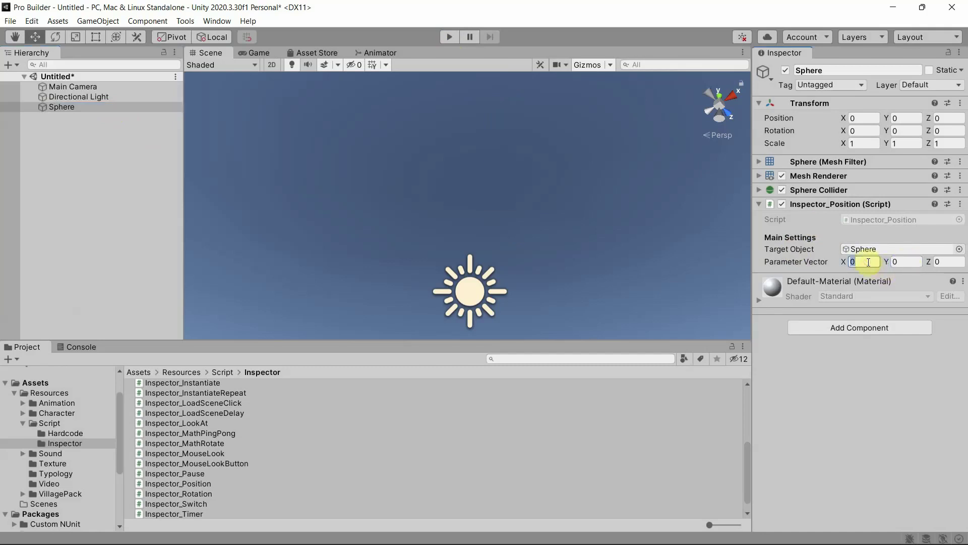
# Examine the Inspector_Position script's source code in a temporarily widened Inspector.
pyautogui.click(202, 482)
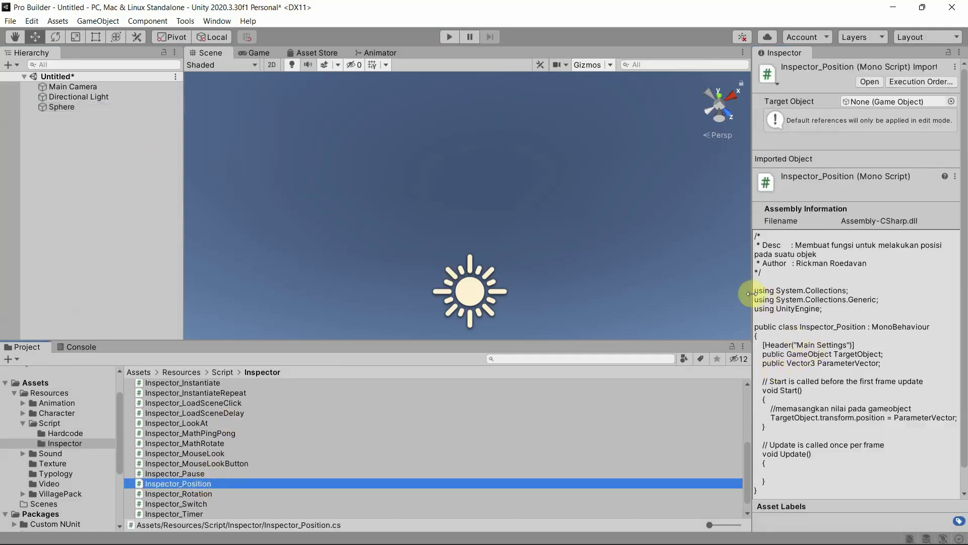
pyautogui.moveTo(752, 292); pyautogui.dragTo(654, 290)
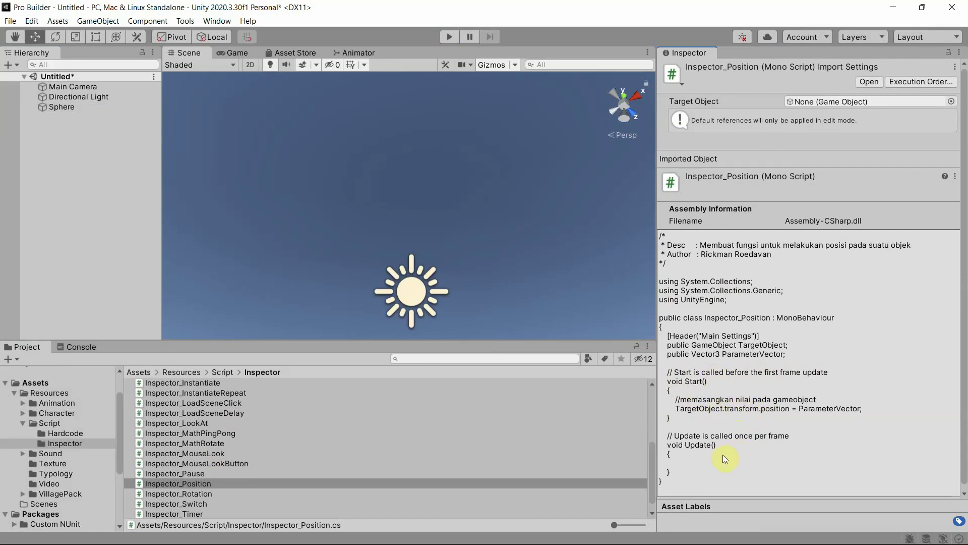
pyautogui.moveTo(654, 306); pyautogui.dragTo(752, 307)
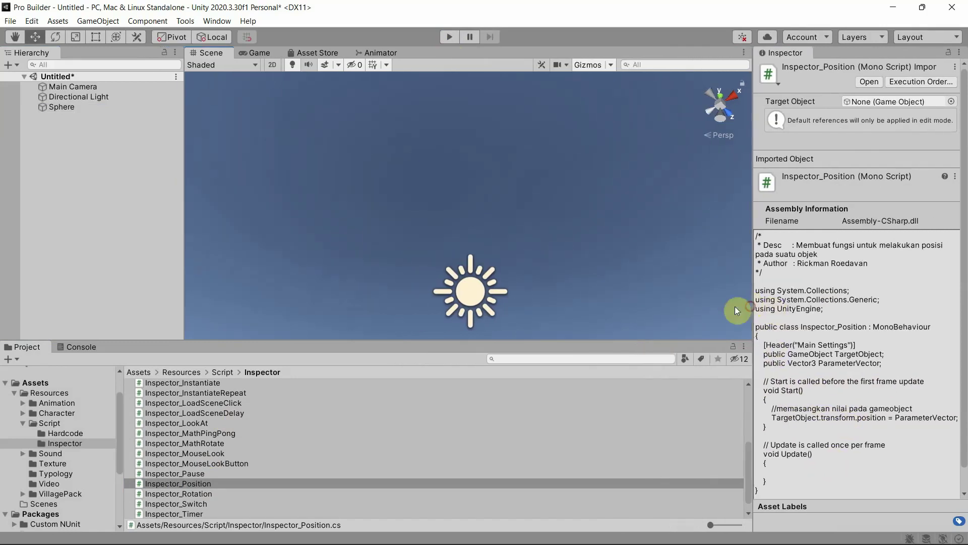
# Select the sphere and frame it in the Scene view, seen from slightly above.
pyautogui.click(75, 107)
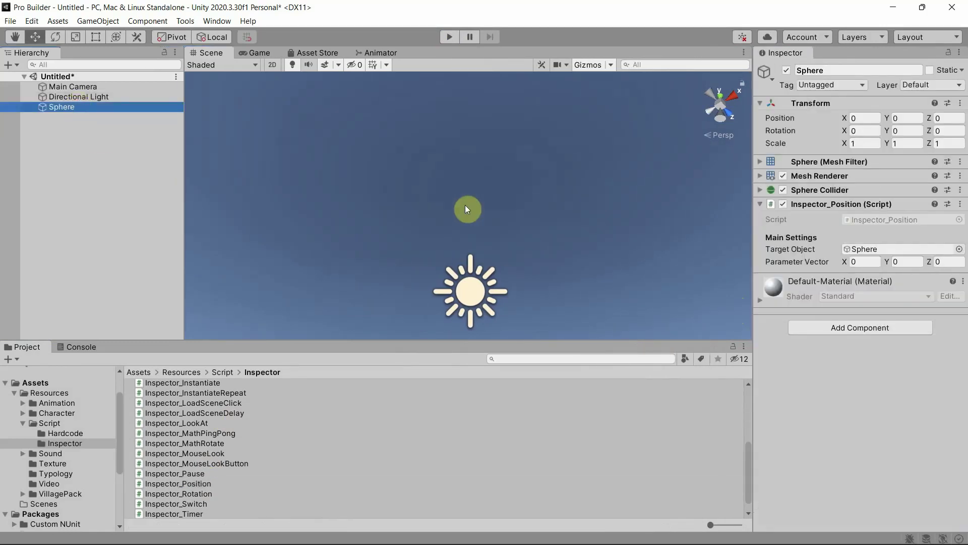
pyautogui.moveTo(400, 166); pyautogui.dragTo(493, 285, button='right')
pyautogui.press('f')
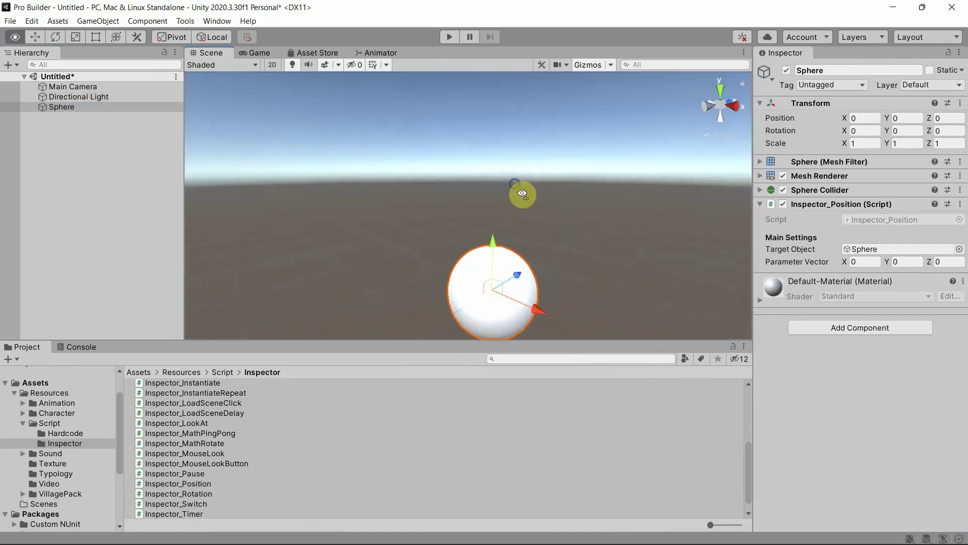
pyautogui.moveTo(521, 194); pyautogui.dragTo(492, 219, button='right')
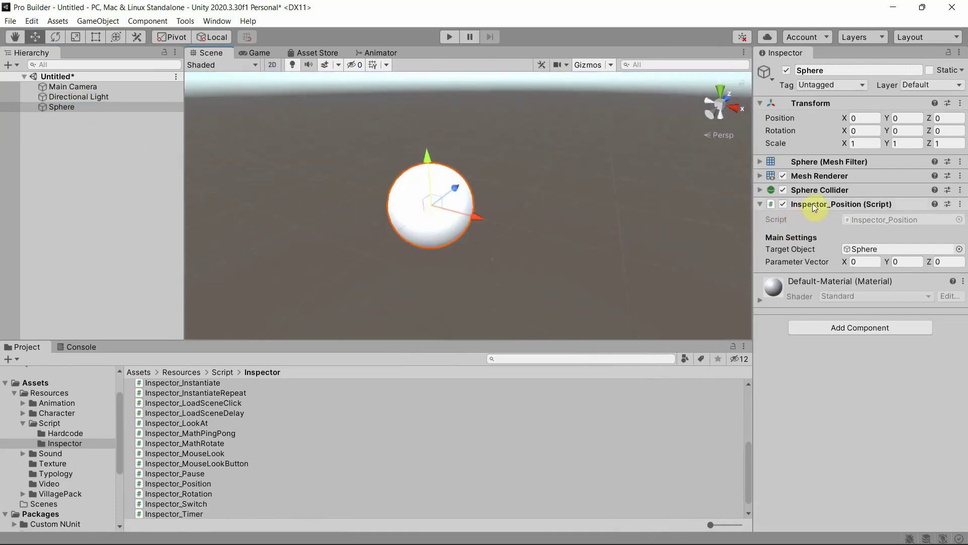
# Open the sphere's Inspector_Position script in Visual Studio and move the TargetObject.transform.position = ParameterVector; line from Start() to Update().
pyautogui.click(960, 205)
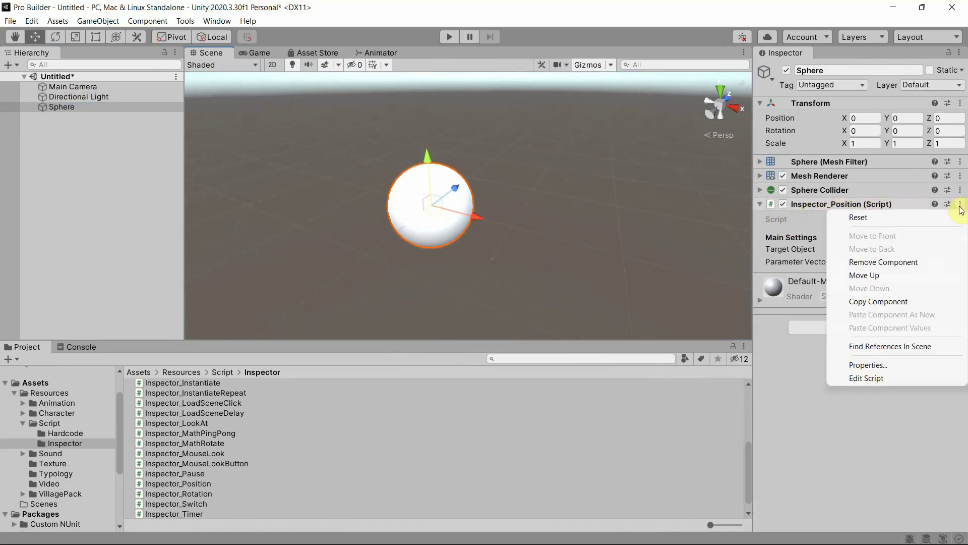
pyautogui.click(864, 378)
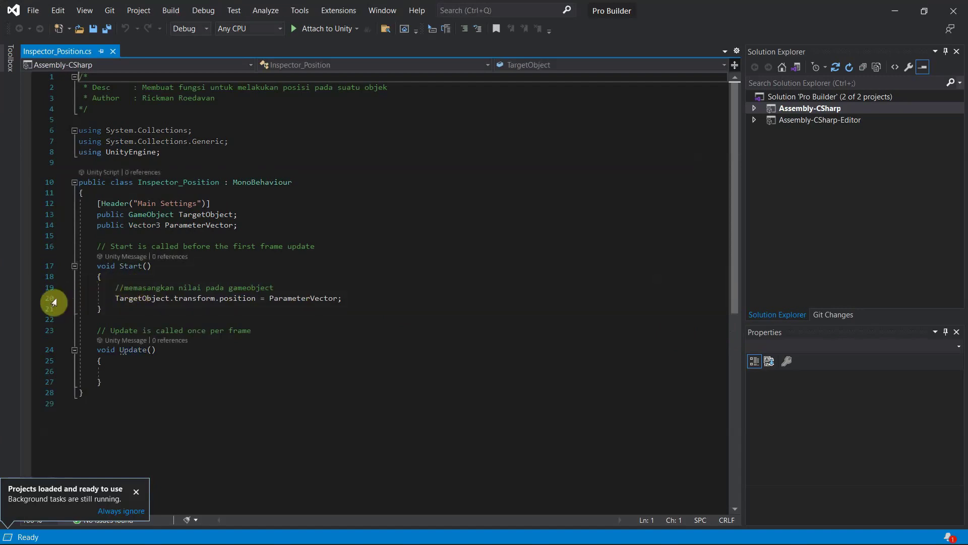
pyautogui.moveTo(115, 298); pyautogui.dragTo(352, 298)
pyautogui.hotkey('ctrl', 'c')
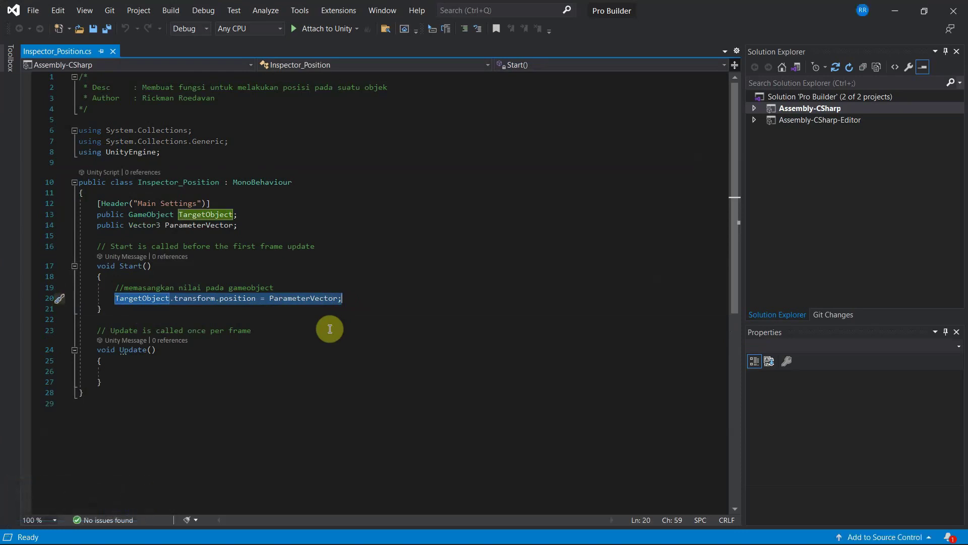
pyautogui.press('BackSpace')
pyautogui.click(139, 374)
pyautogui.hotkey('ctrl', 'v')
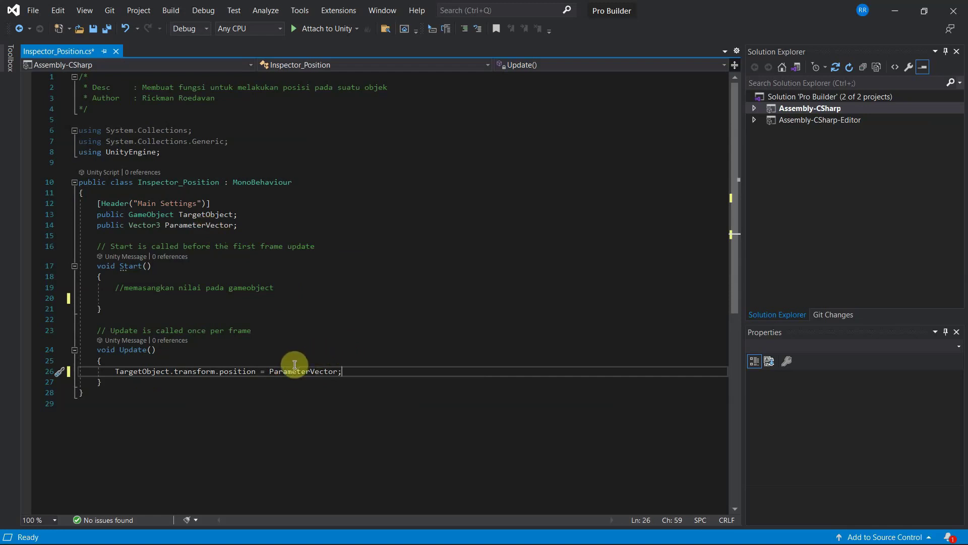
# Change the position assignment in Update() to +=, save the script, and switch back to Unity.
pyautogui.click(259, 371)
pyautogui.write('+')
pyautogui.click(346, 349)
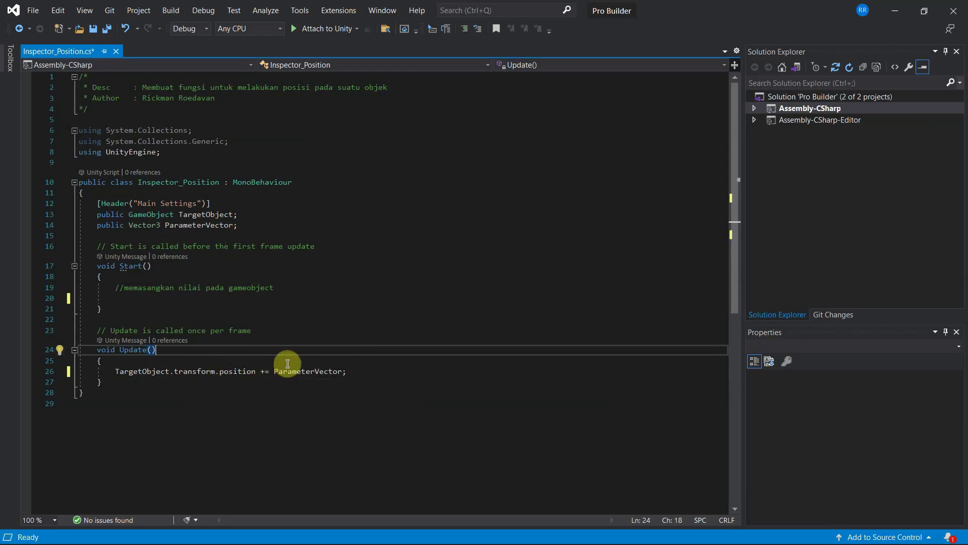
pyautogui.hotkey('ctrl', 's')
pyautogui.hotkey('alt', 'Tab')
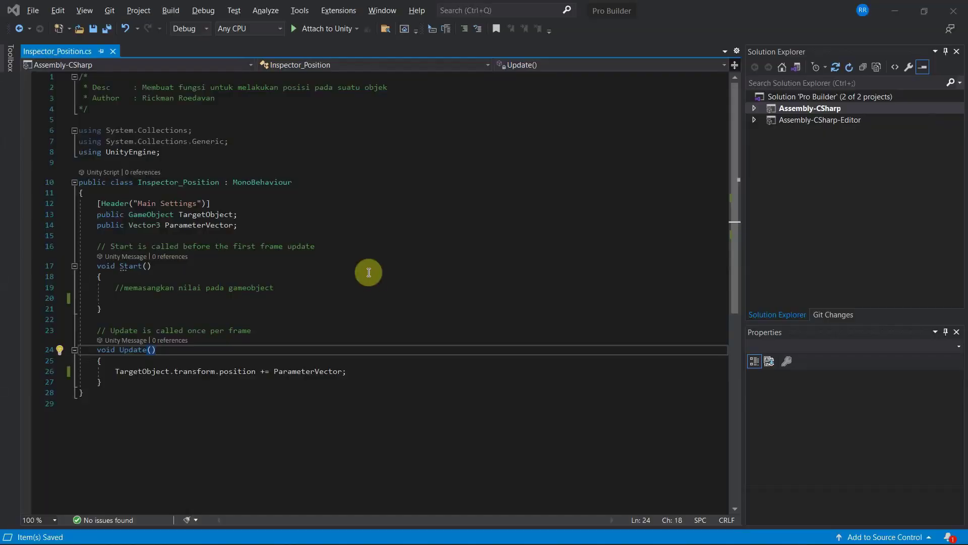
pyautogui.hotkey('alt', 'Tab')
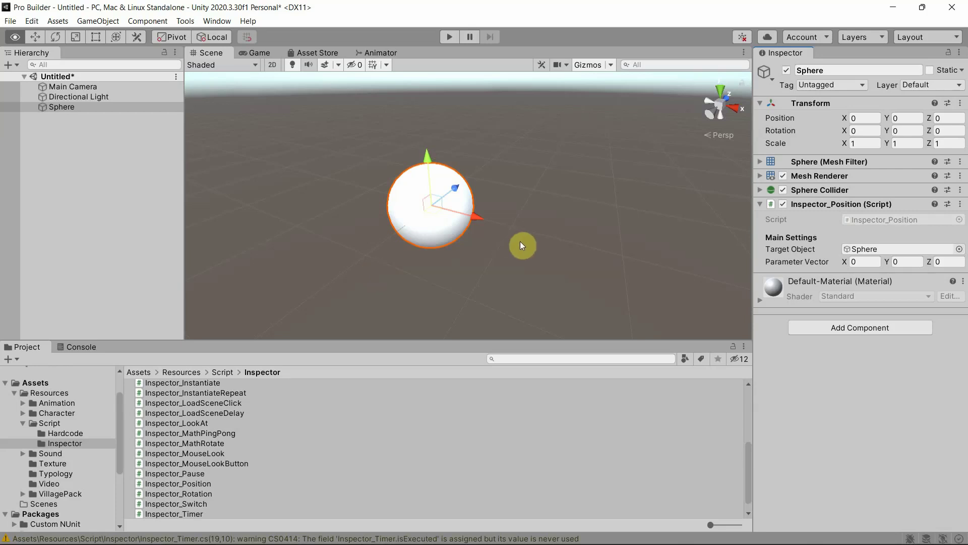
# Set the script's Parameter Vector Z to 1, run the scene to test the sphere's movement, and stop it.
pyautogui.click(944, 260)
pyautogui.write('1')
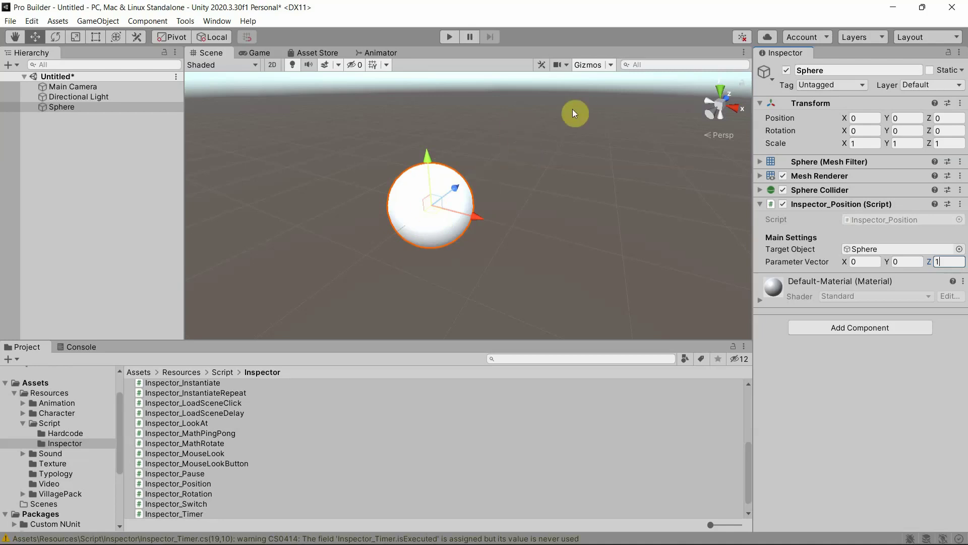
pyautogui.click(447, 38)
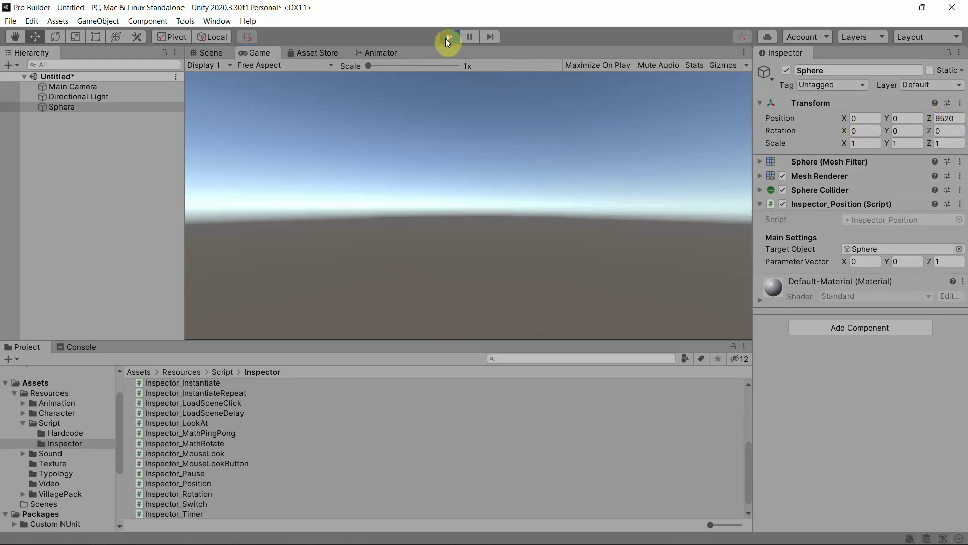
pyautogui.click(449, 38)
# Set the script's Parameter Vector Z to 0.01, run the scene to test the slower movement, and stop it.
pyautogui.click(942, 261)
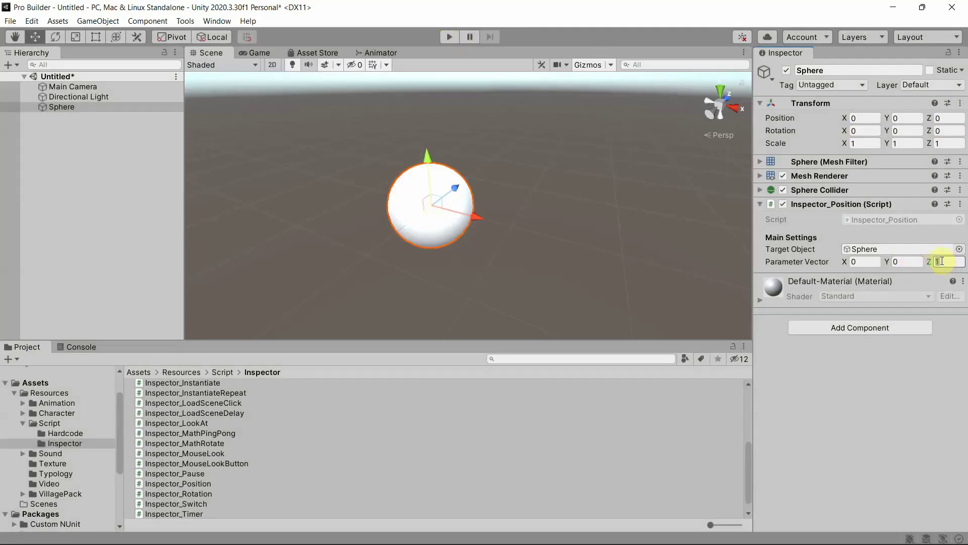
pyautogui.write('0.01')
pyautogui.click(444, 36)
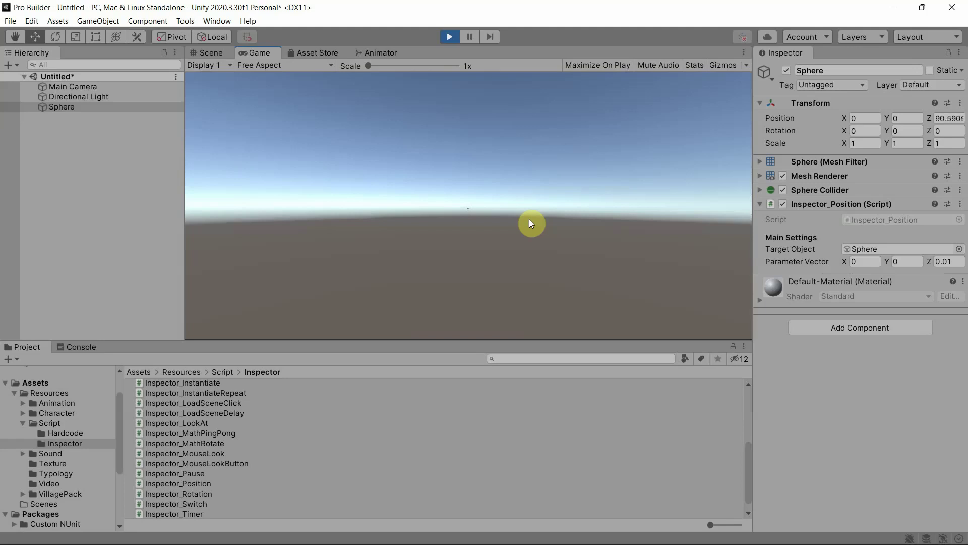
pyautogui.click(449, 38)
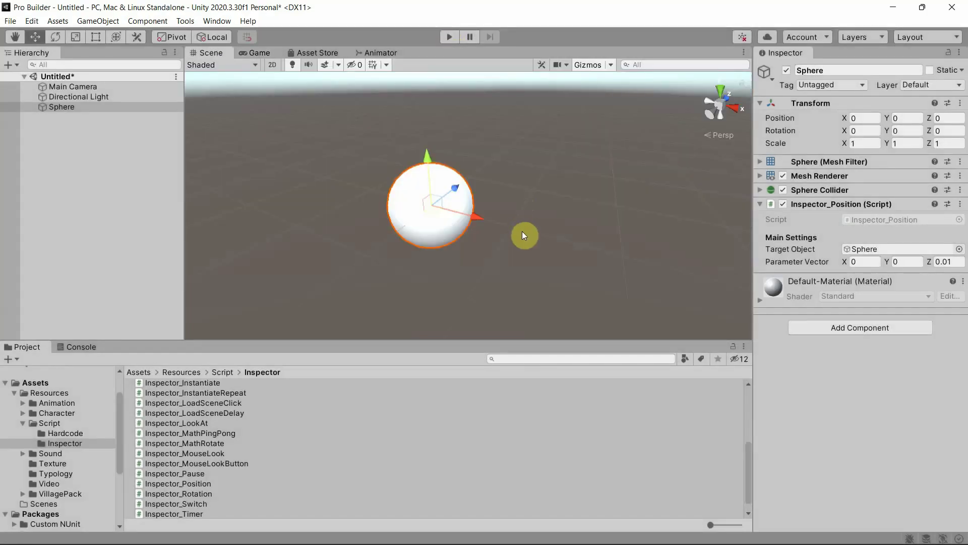